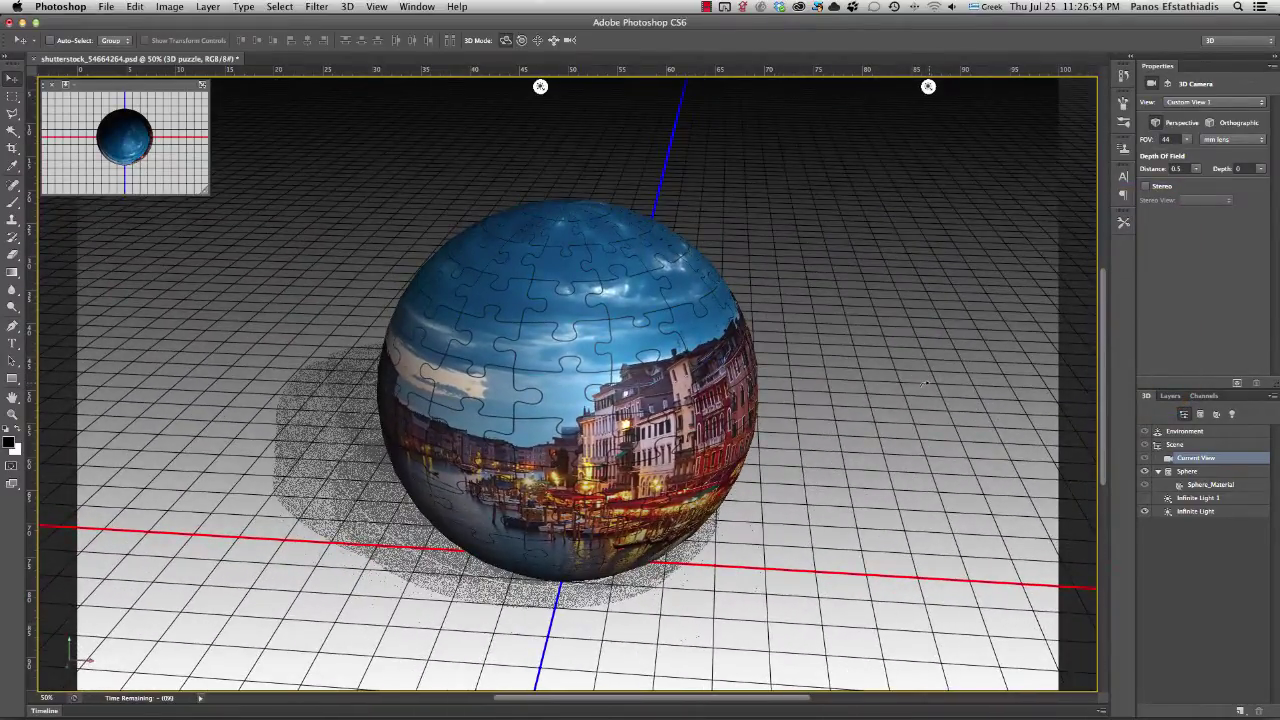
Select the Scene entry in the 3D panel to show the puzzle sphere's scene properties.
click(930, 380)
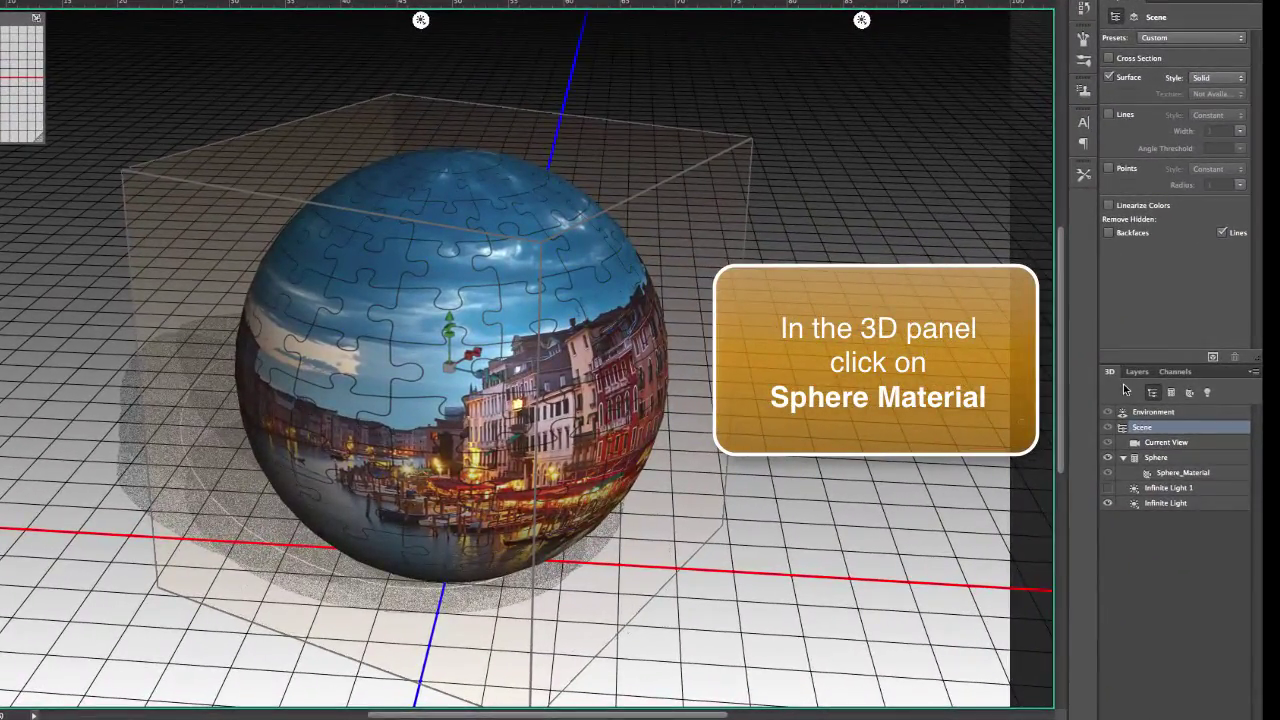
Open Sphere_Material's Diffuse texture as a flat Venice puzzle document via Edit Texture.
click(1212, 475)
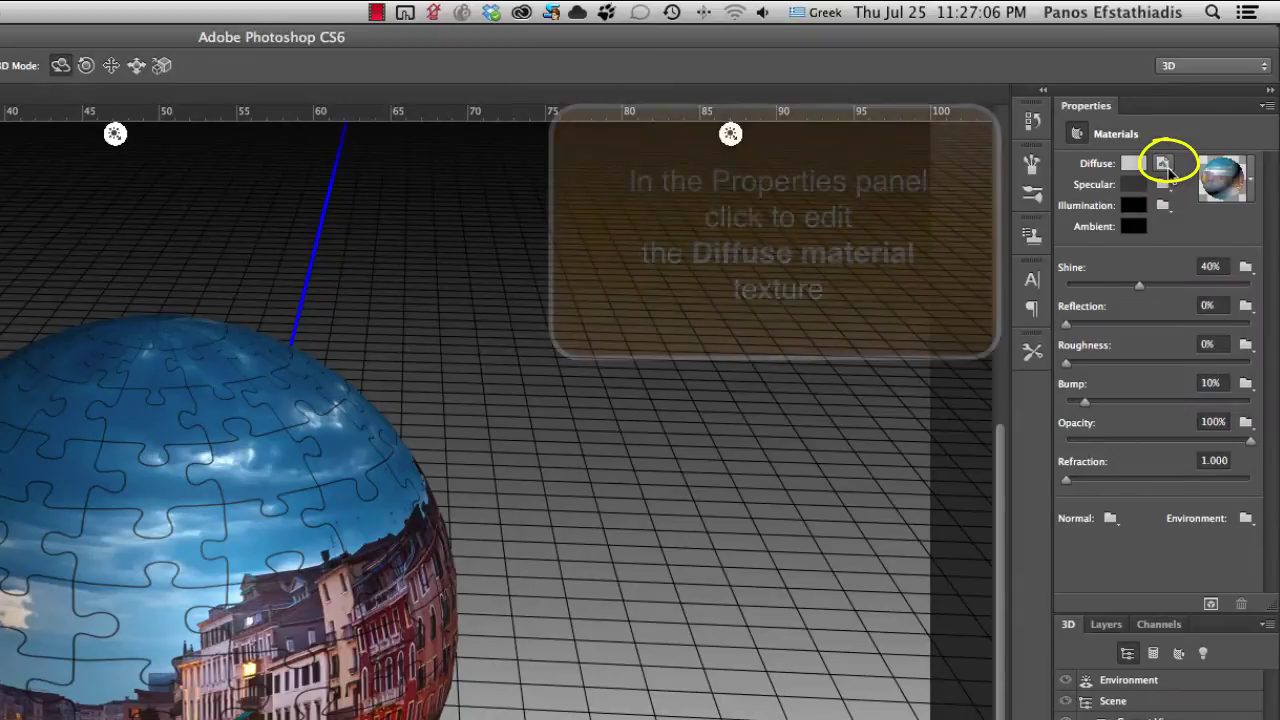
click(1166, 166)
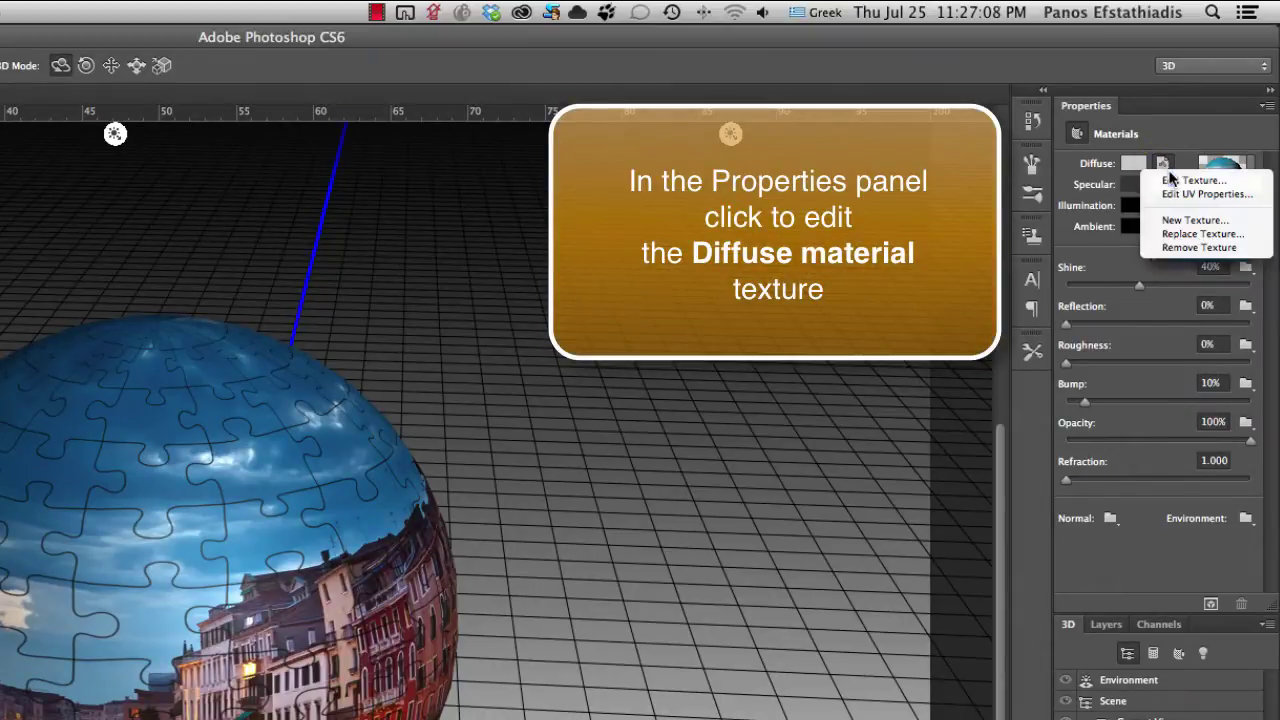
click(1181, 181)
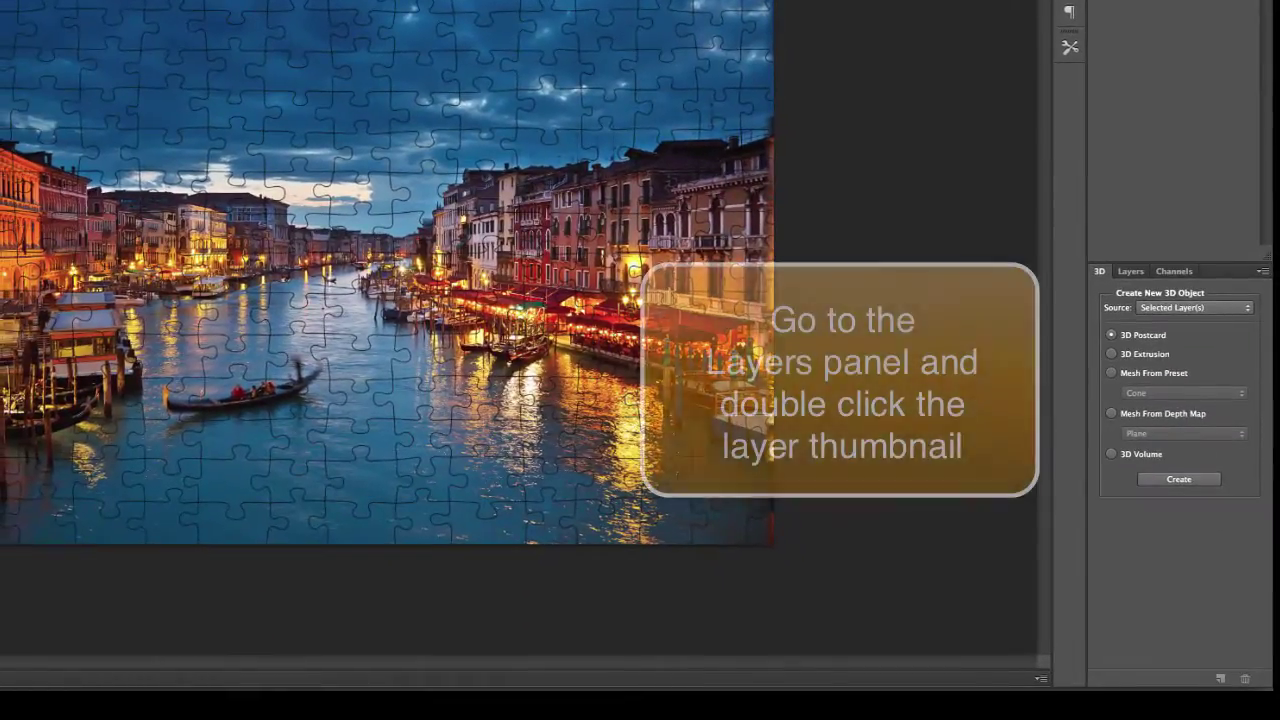
Open the 3D puzzle layer's smart object from the Layers panel as lines.psb.
click(1130, 271)
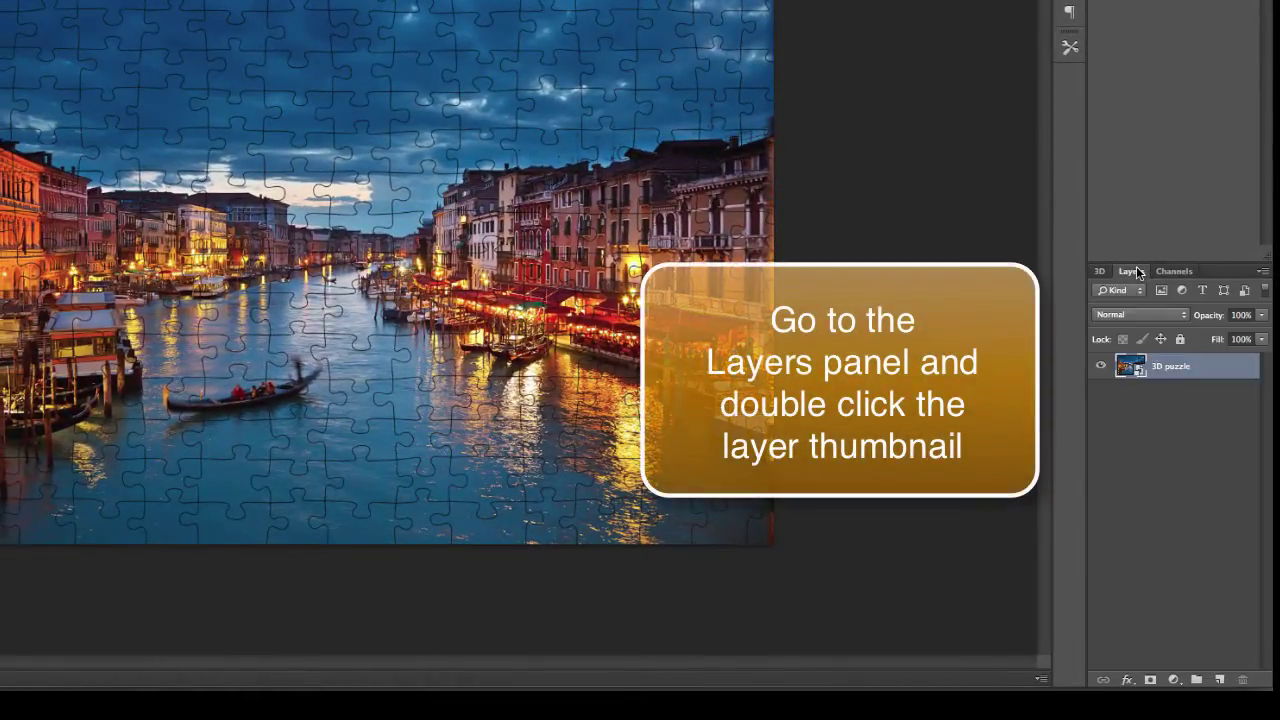
double_click(1131, 369)
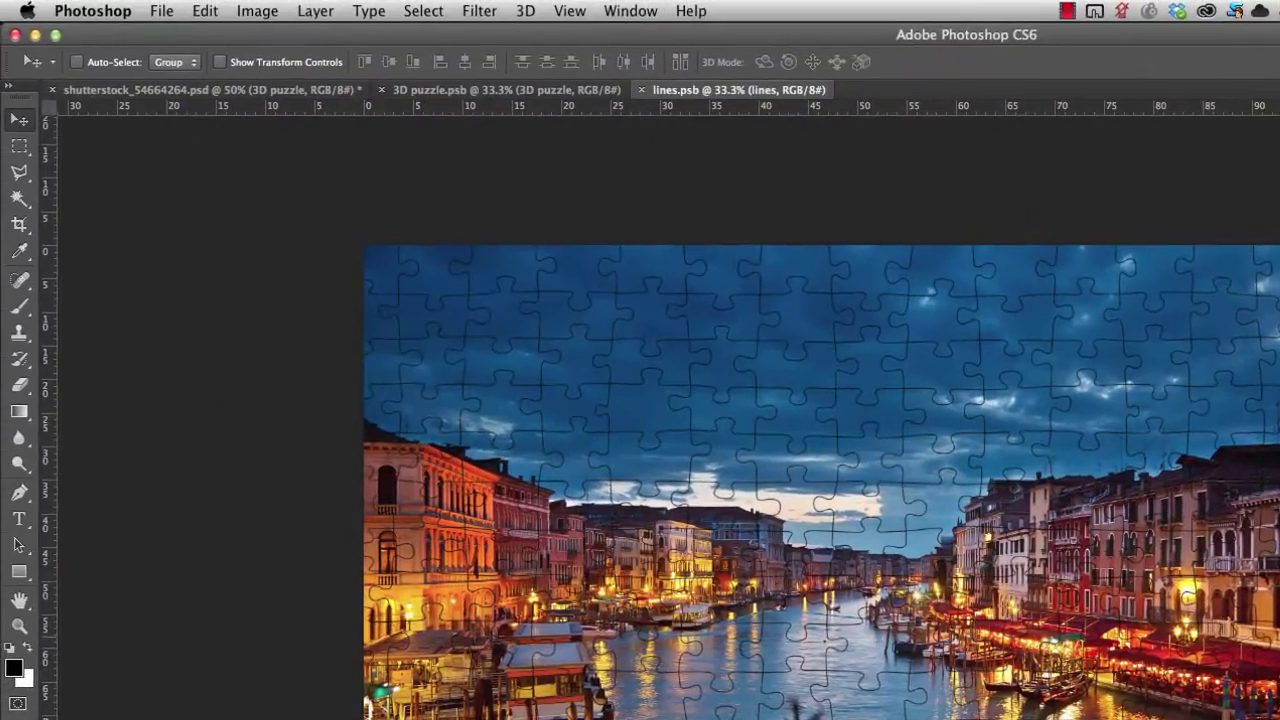
With the Magic Wand, select three adjoining sky puzzle pieces above the right-hand buildings.
click(19, 197)
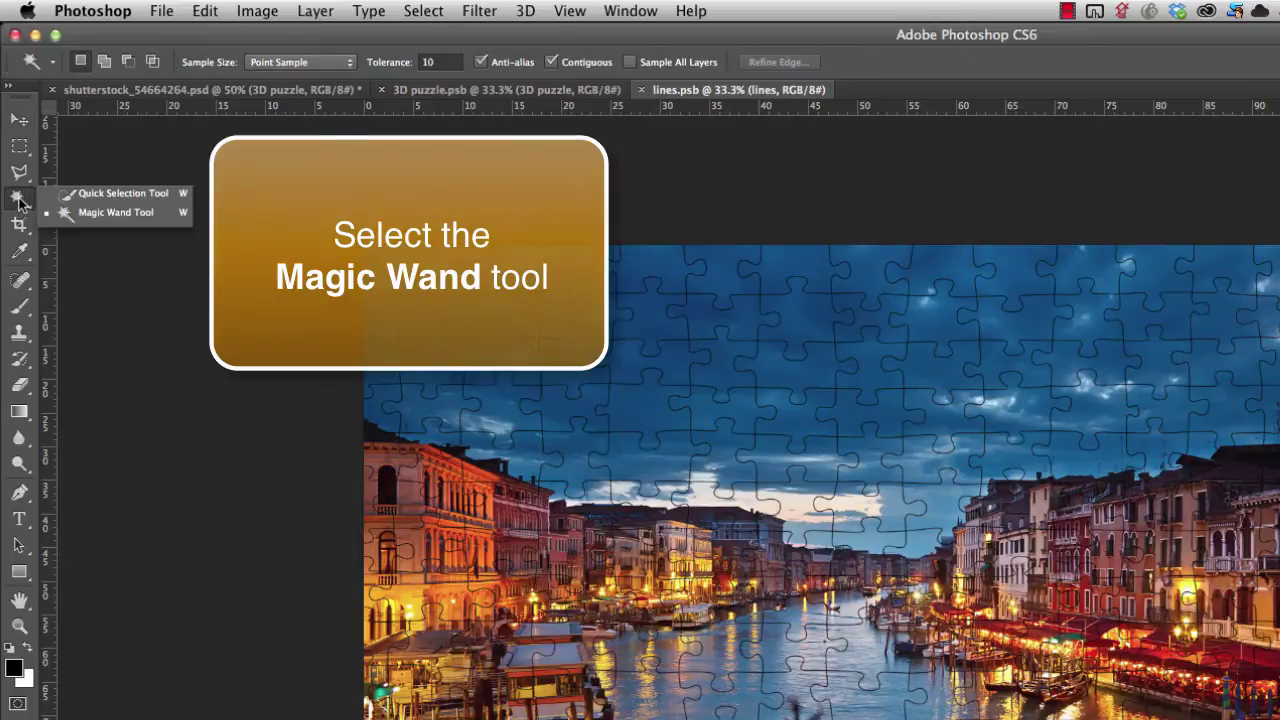
click(118, 215)
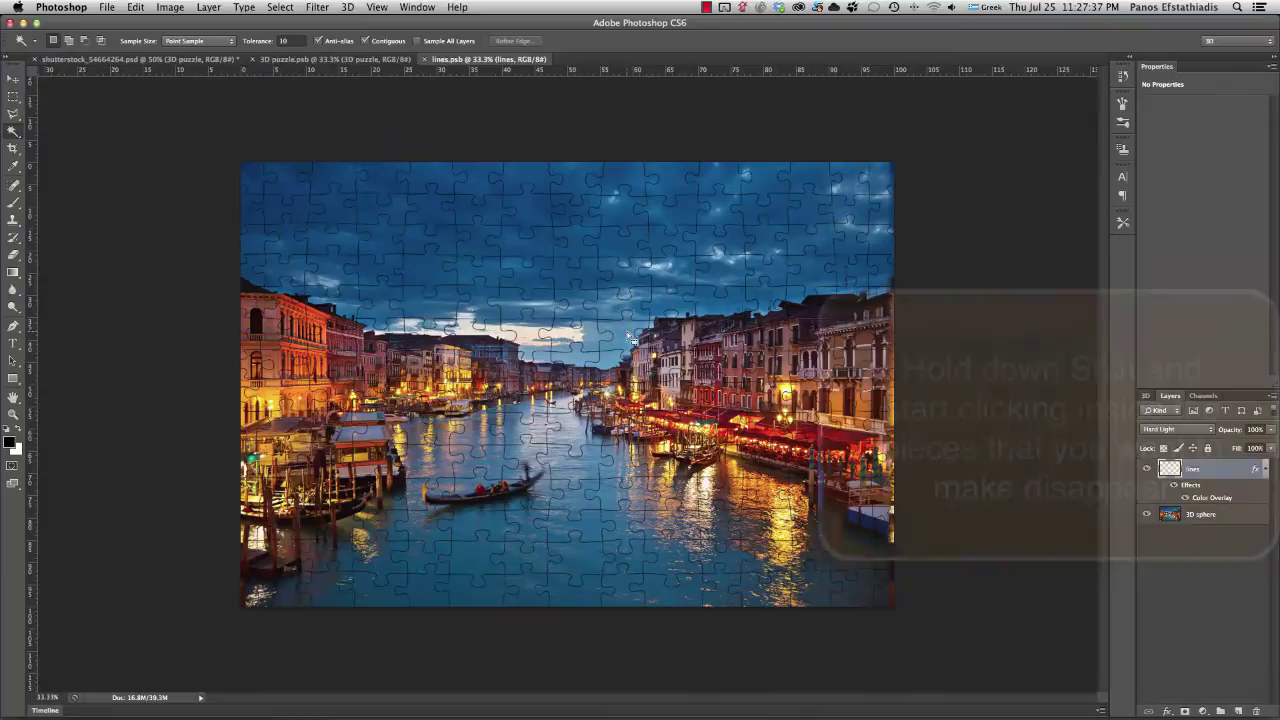
click(627, 332)
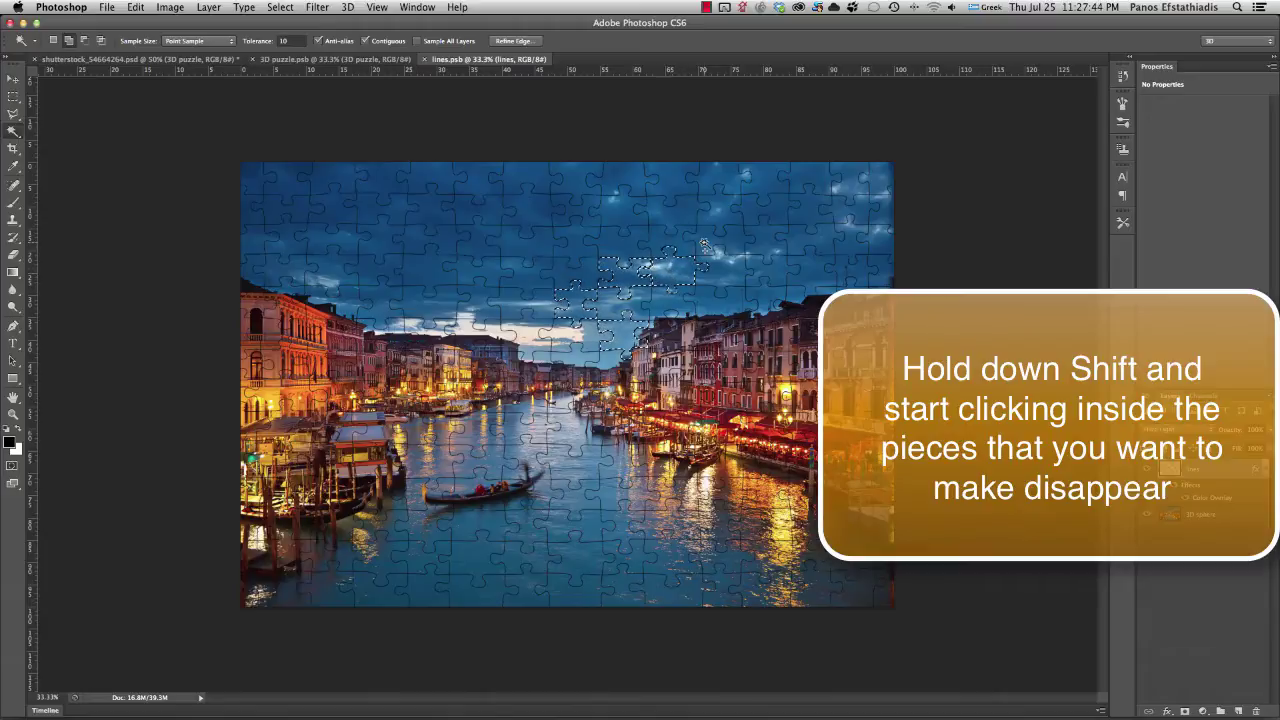
shift+click(770, 240)
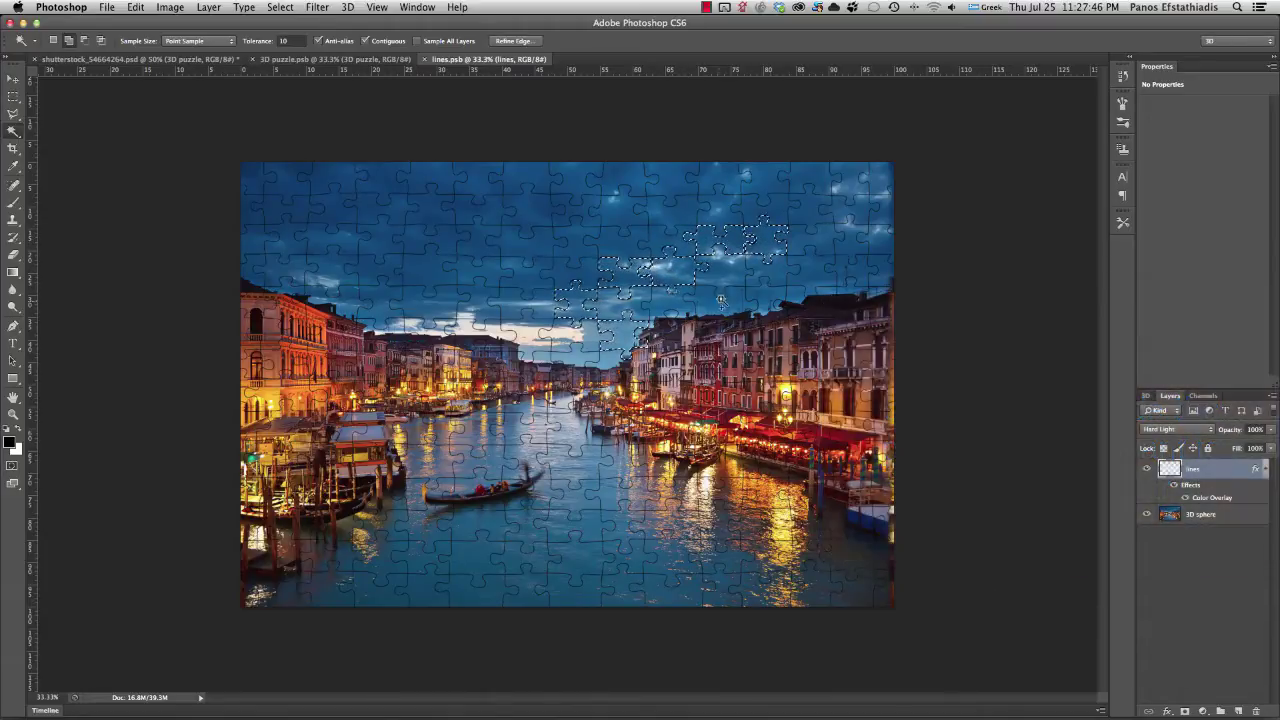
shift+click(712, 238)
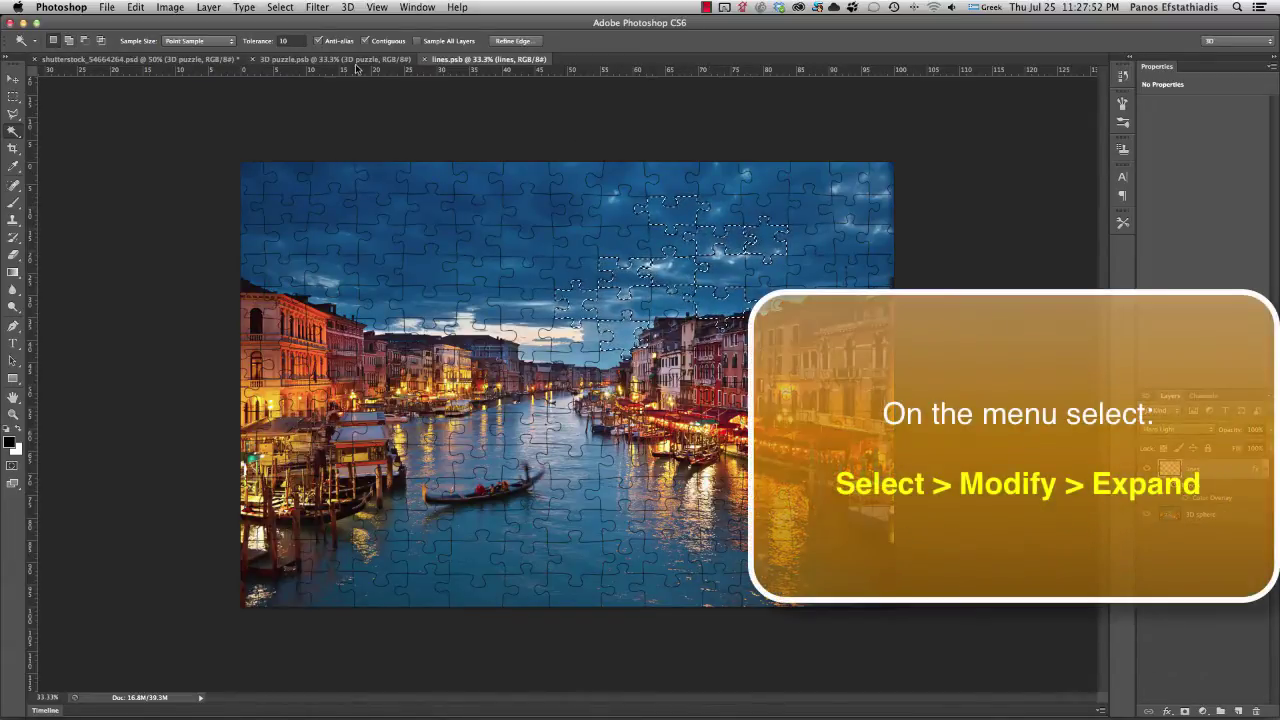
Expand the puzzle-piece selection by 3 pixels with Select > Modify > Expand.
click(281, 8)
mouse_move(330, 175)
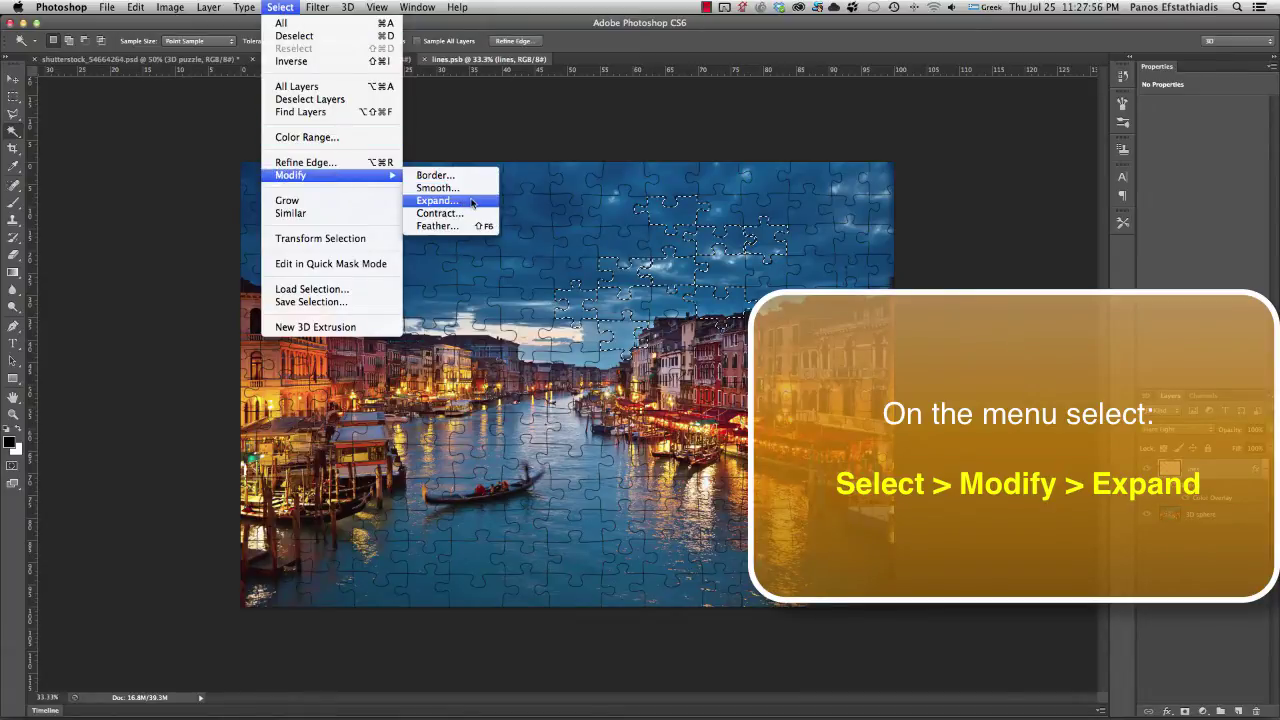
click(437, 201)
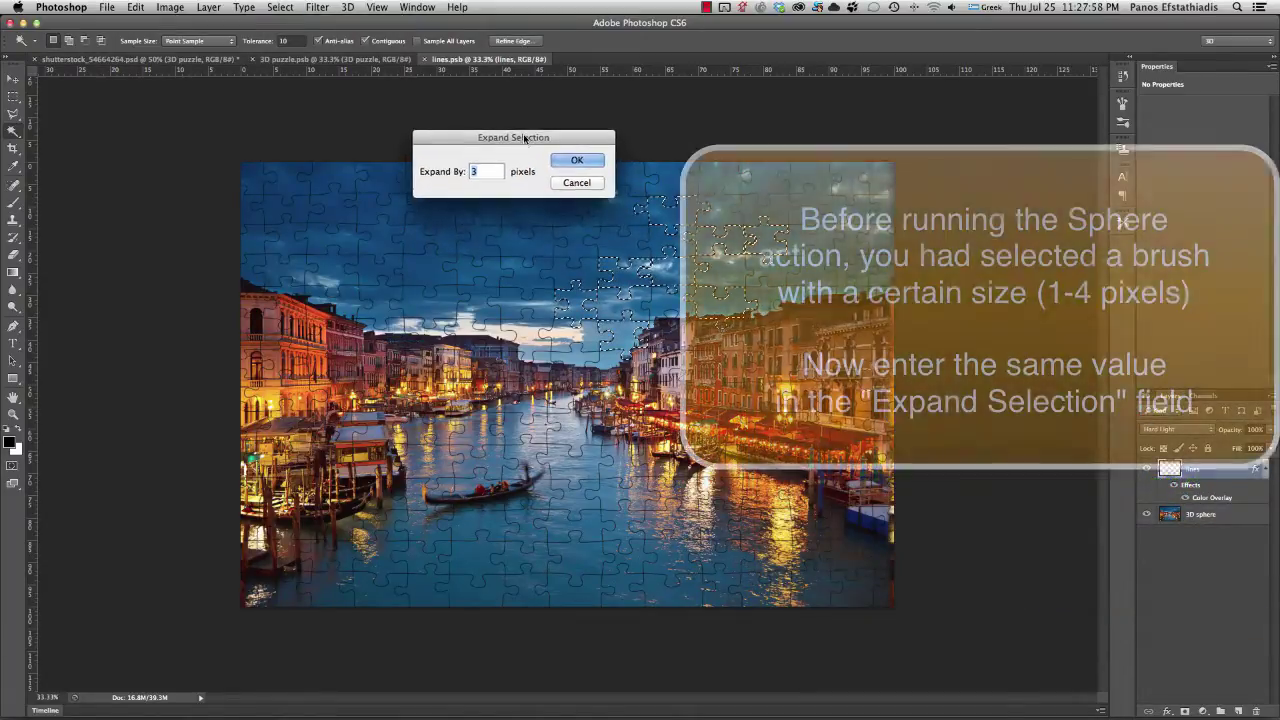
drag(524, 138, 509, 137)
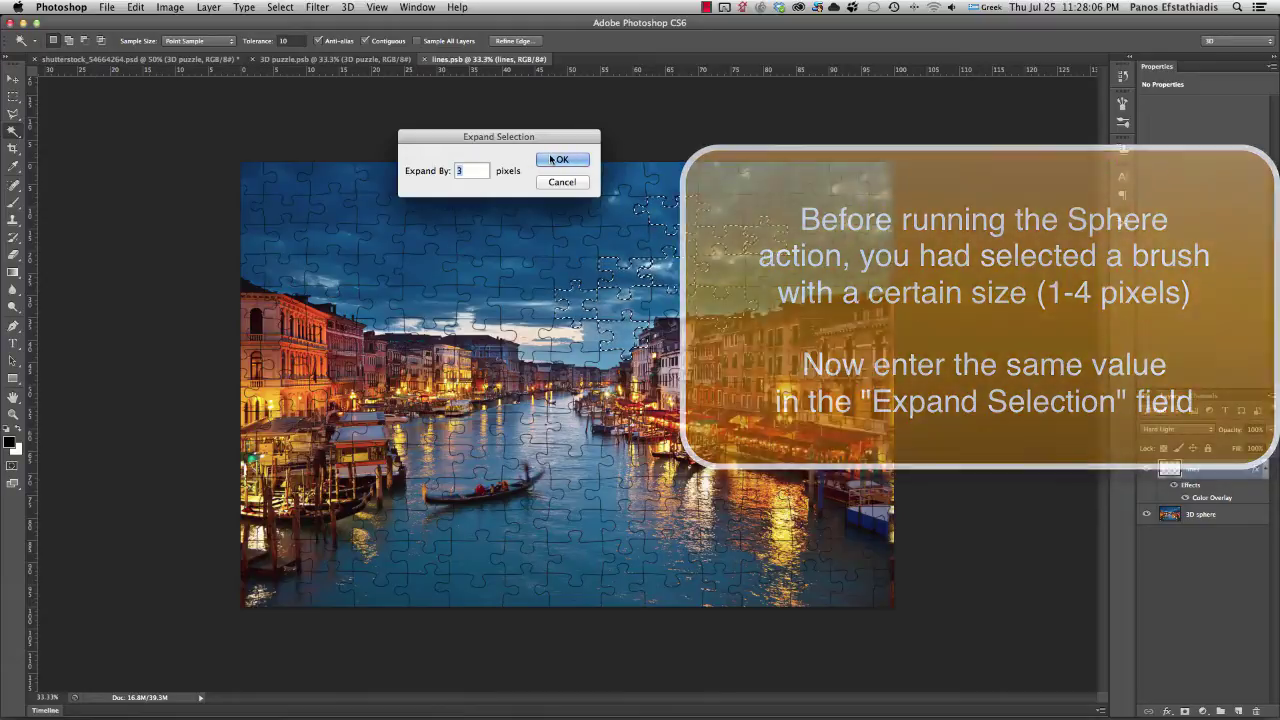
click(551, 159)
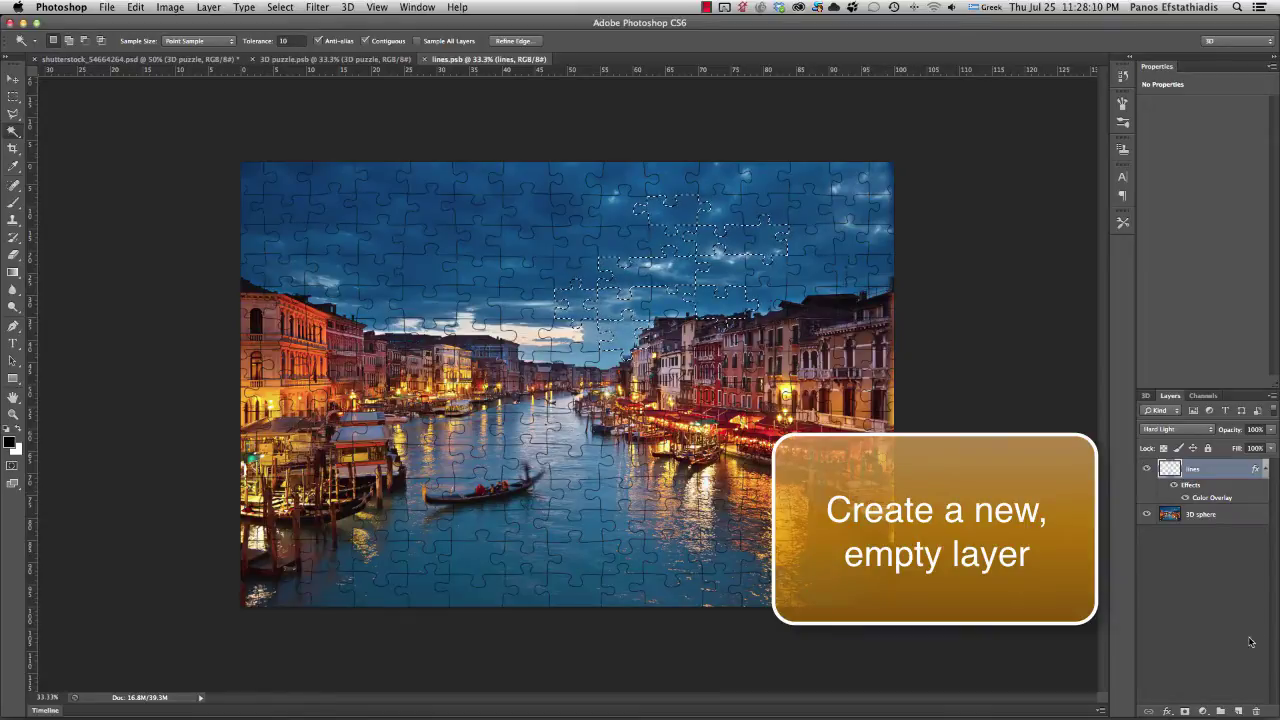
Add a new Layer 1 and fill the puzzle-piece selection with black.
click(1238, 711)
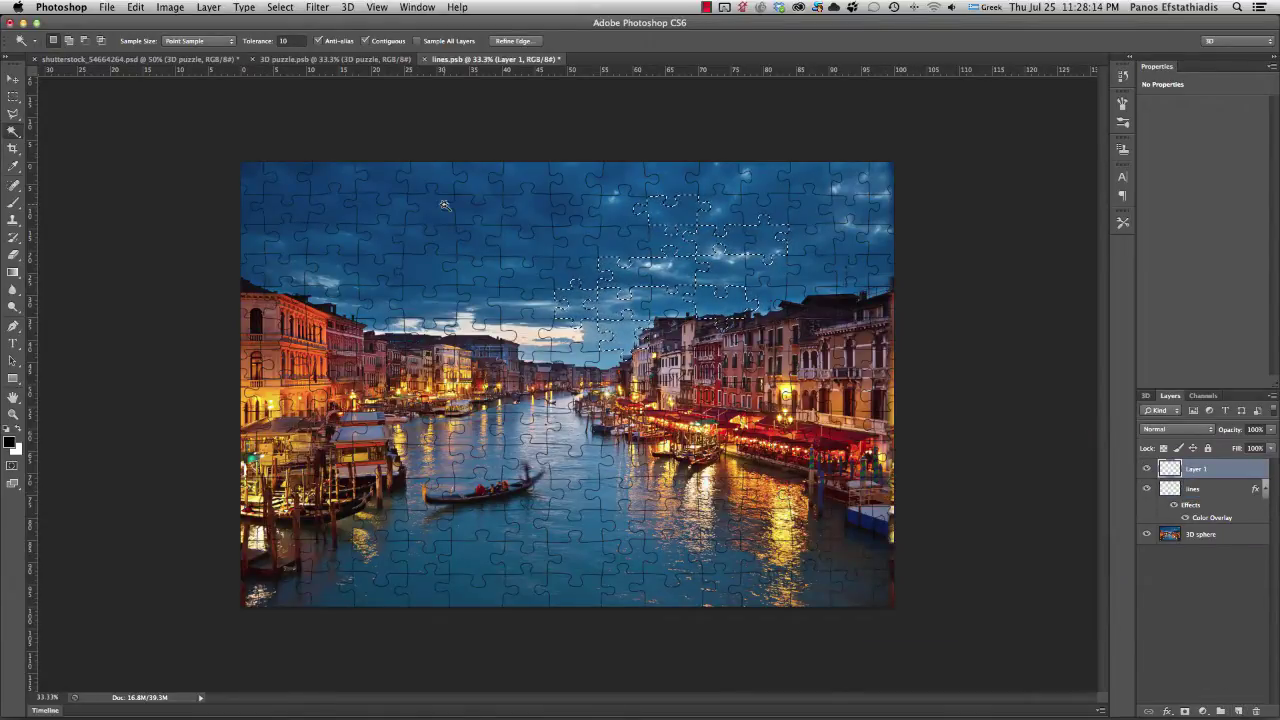
click(140, 8)
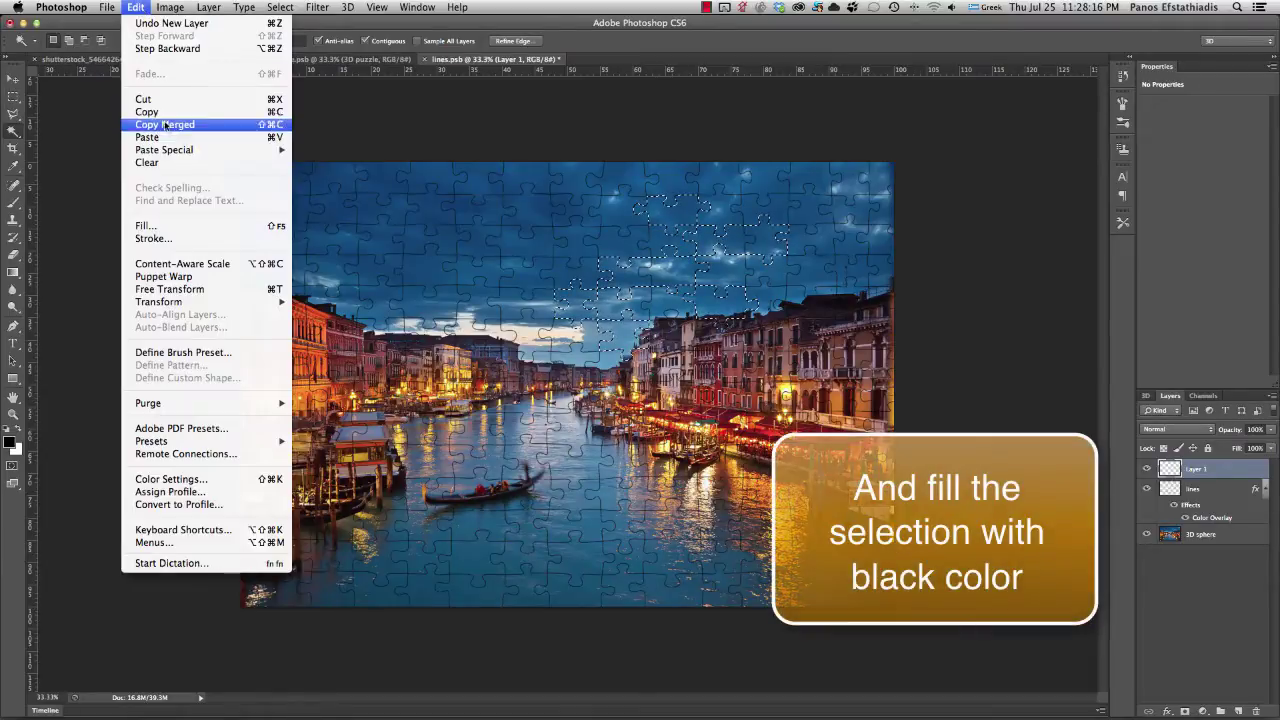
click(198, 226)
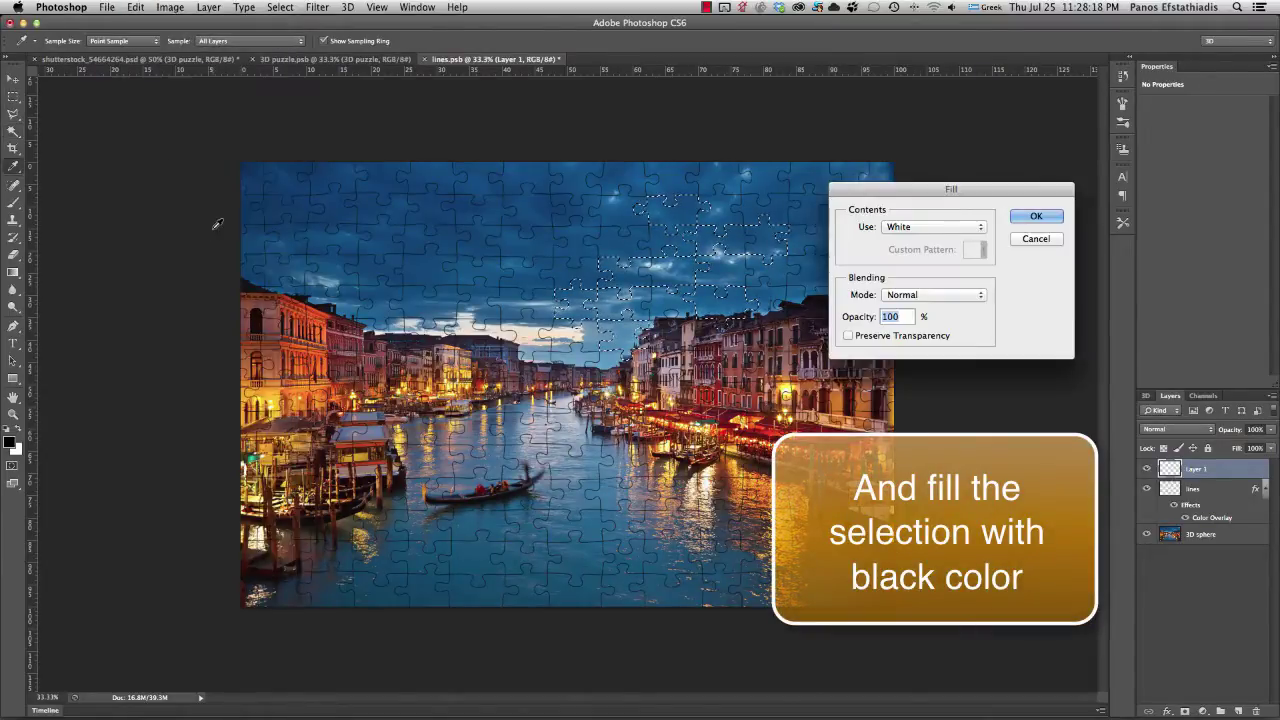
click(965, 232)
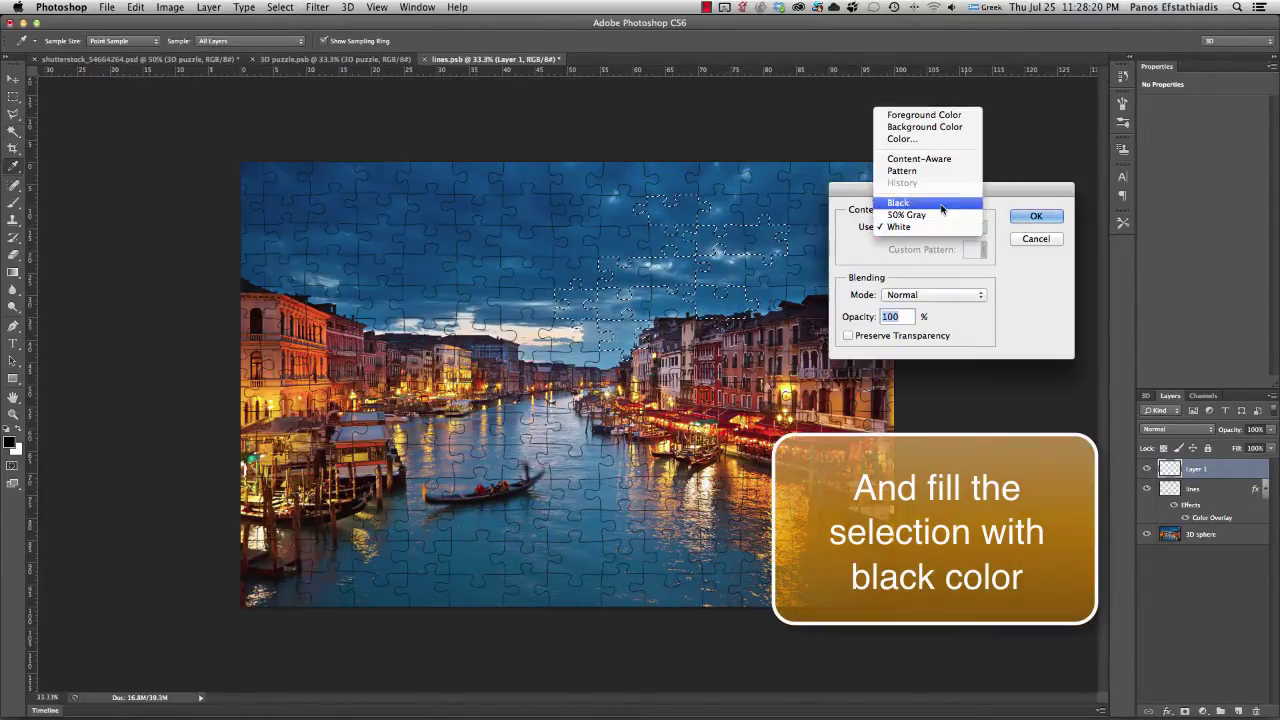
click(941, 209)
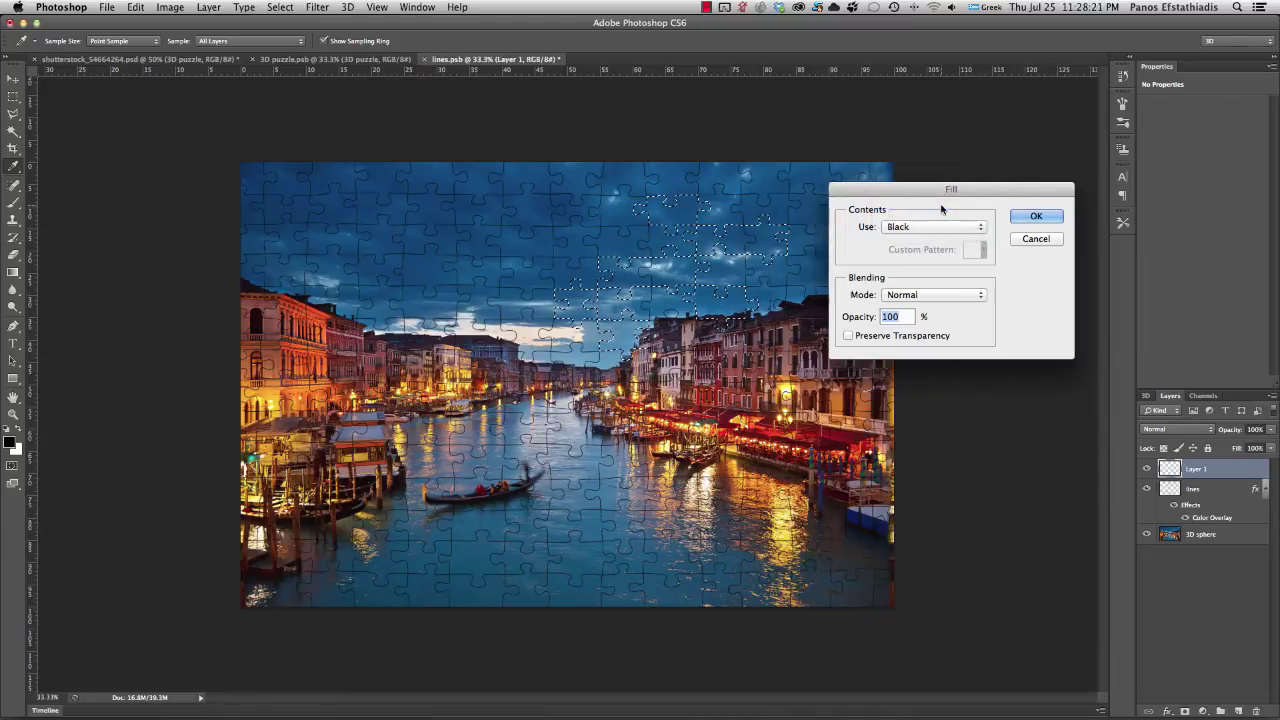
click(1018, 216)
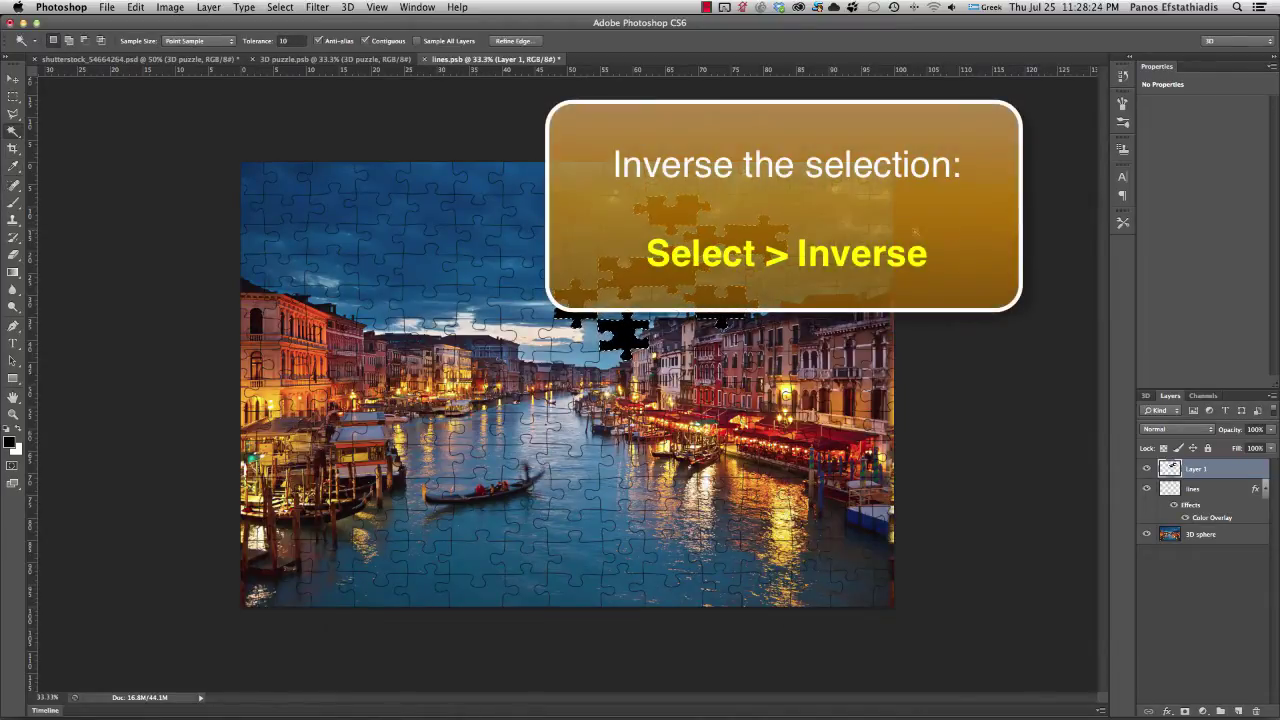
Invert the selection and fill it with white, leaving black pieces on white.
click(280, 7)
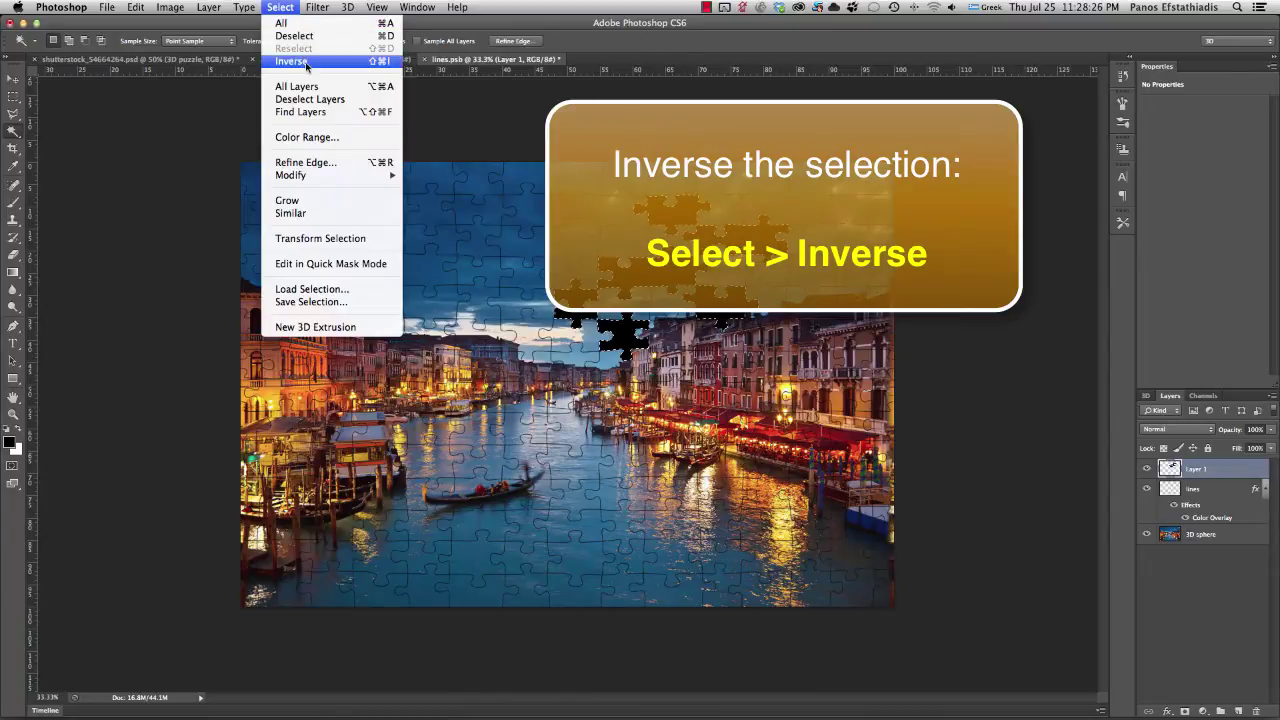
click(291, 61)
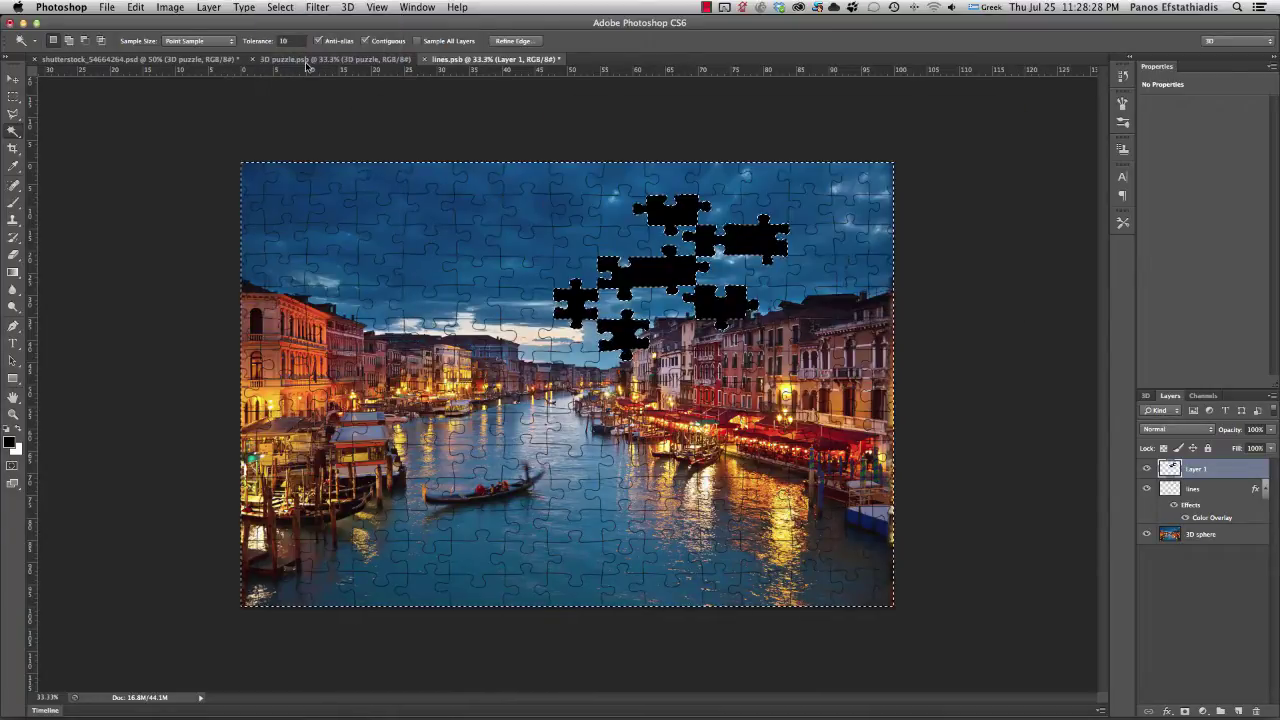
click(135, 7)
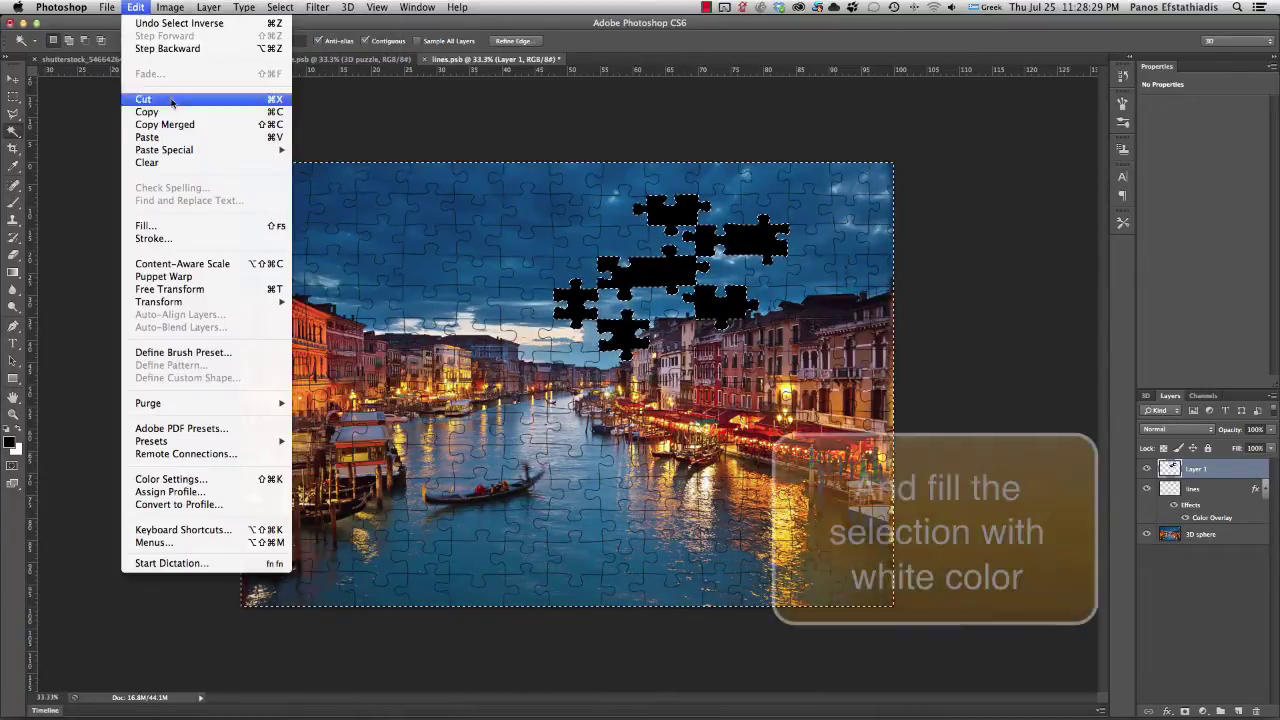
click(176, 228)
click(966, 228)
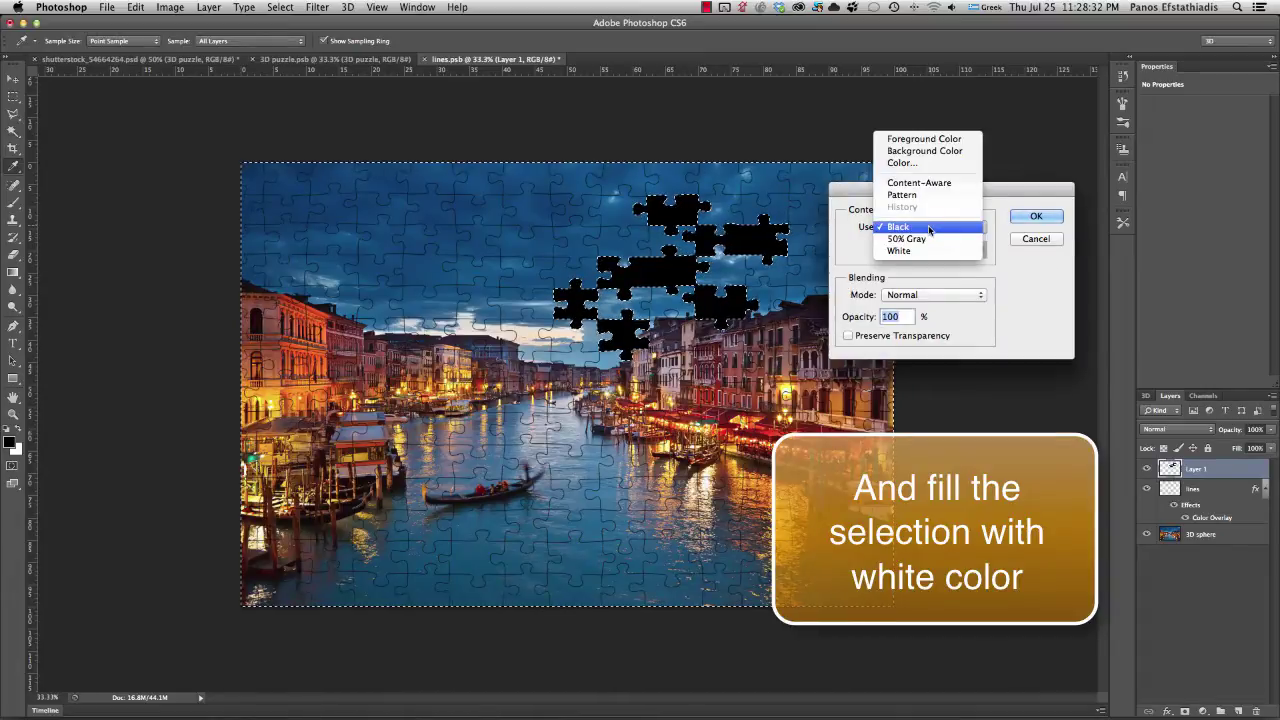
click(921, 251)
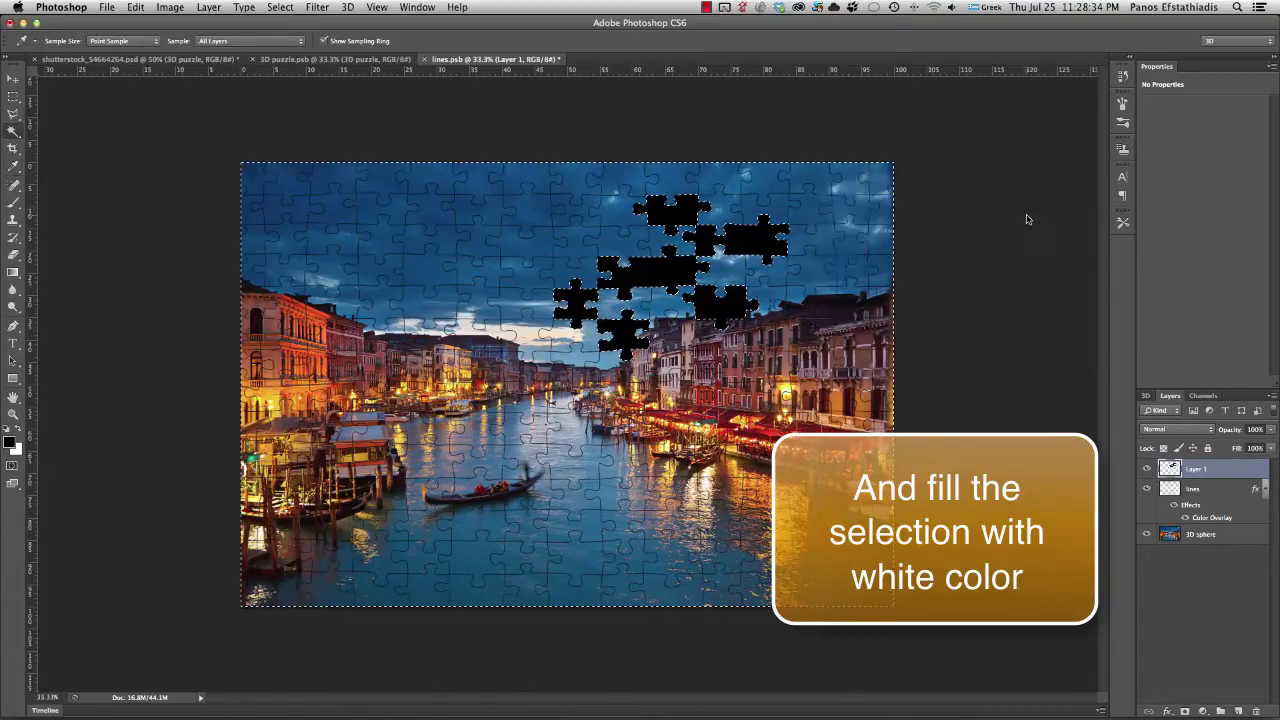
click(1036, 216)
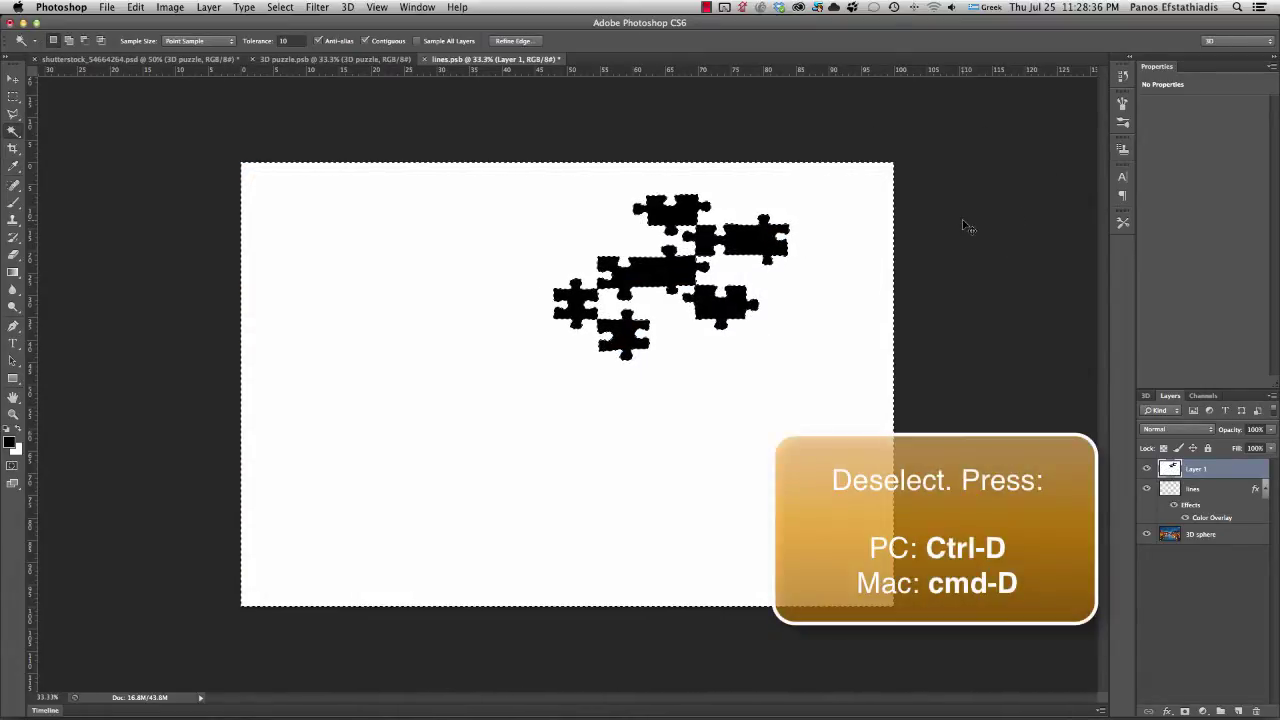
Deselect, select all, and cut Layer 1's black-and-white piece mask to the clipboard.
key(super+d)
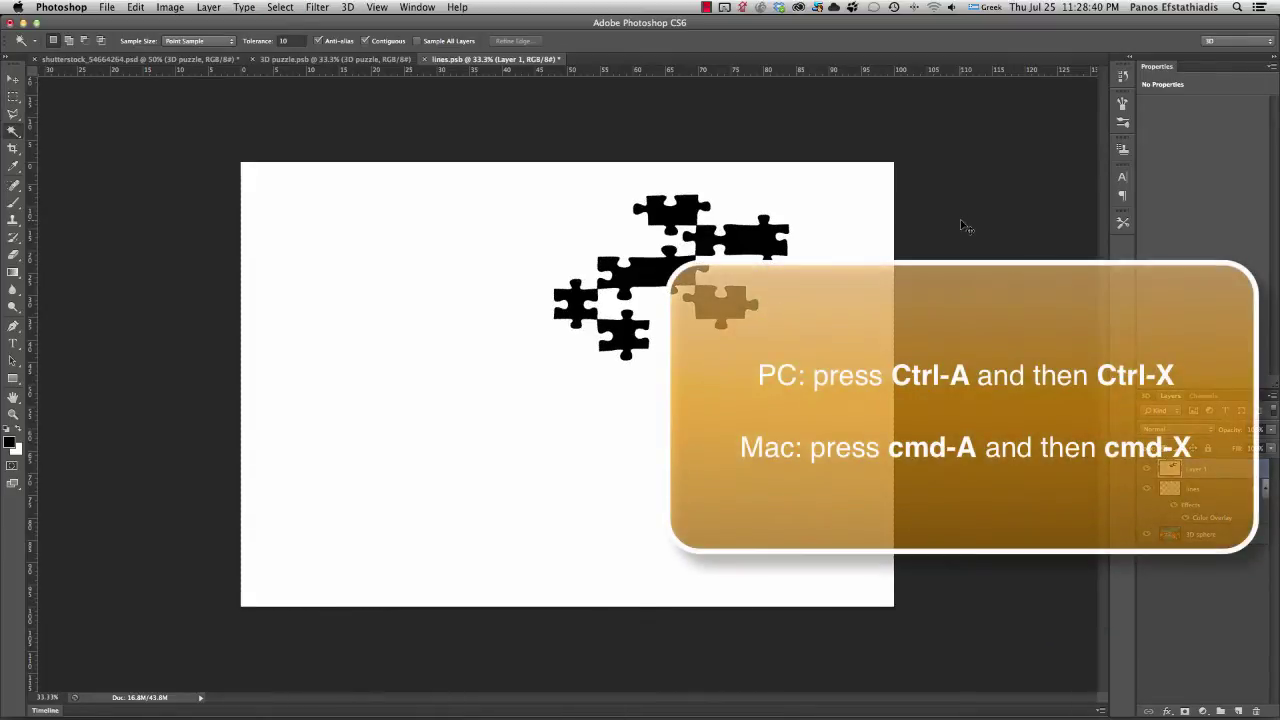
key(super+a)
key(super+x)
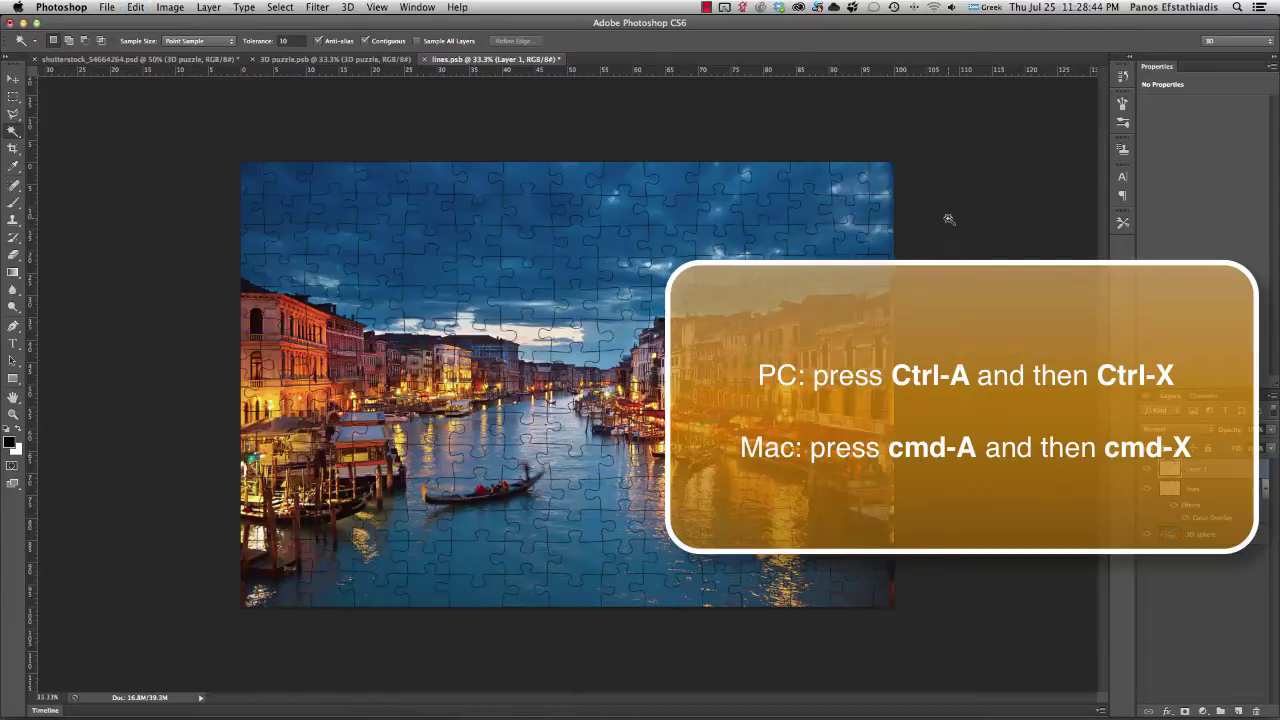
Close lines.psb without saving, then close the 3D puzzle document.
click(106, 7)
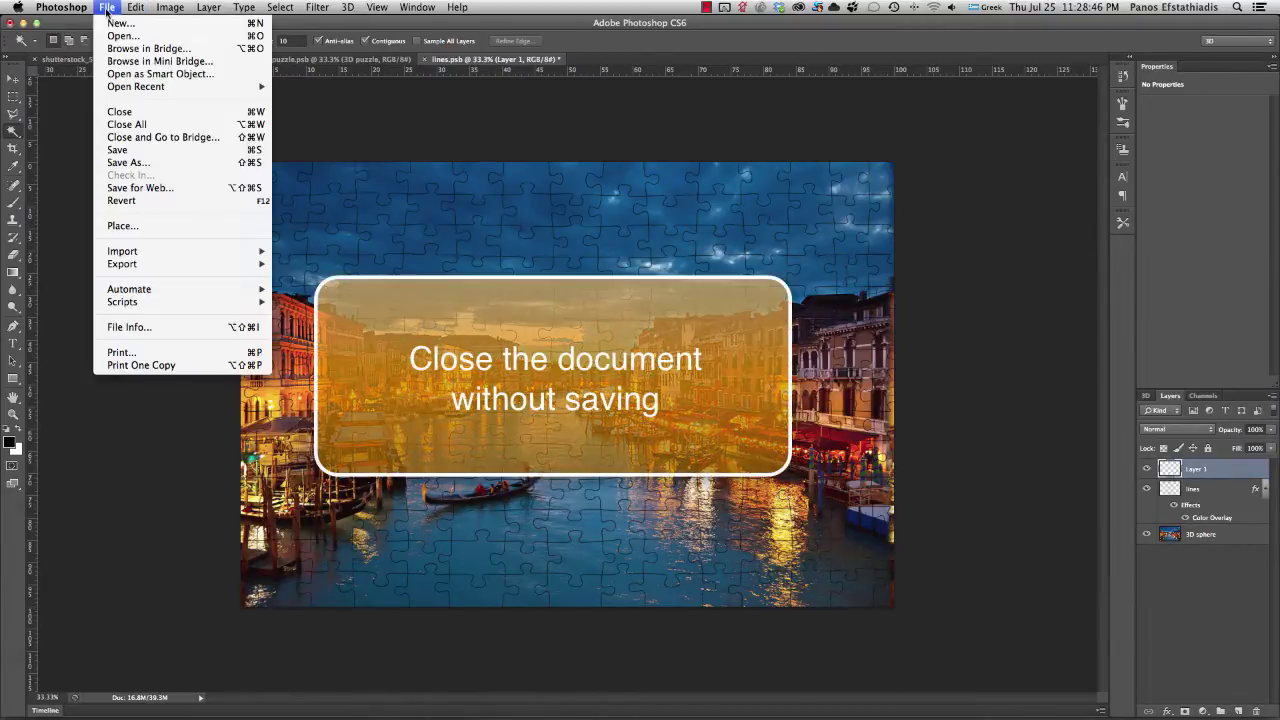
click(149, 112)
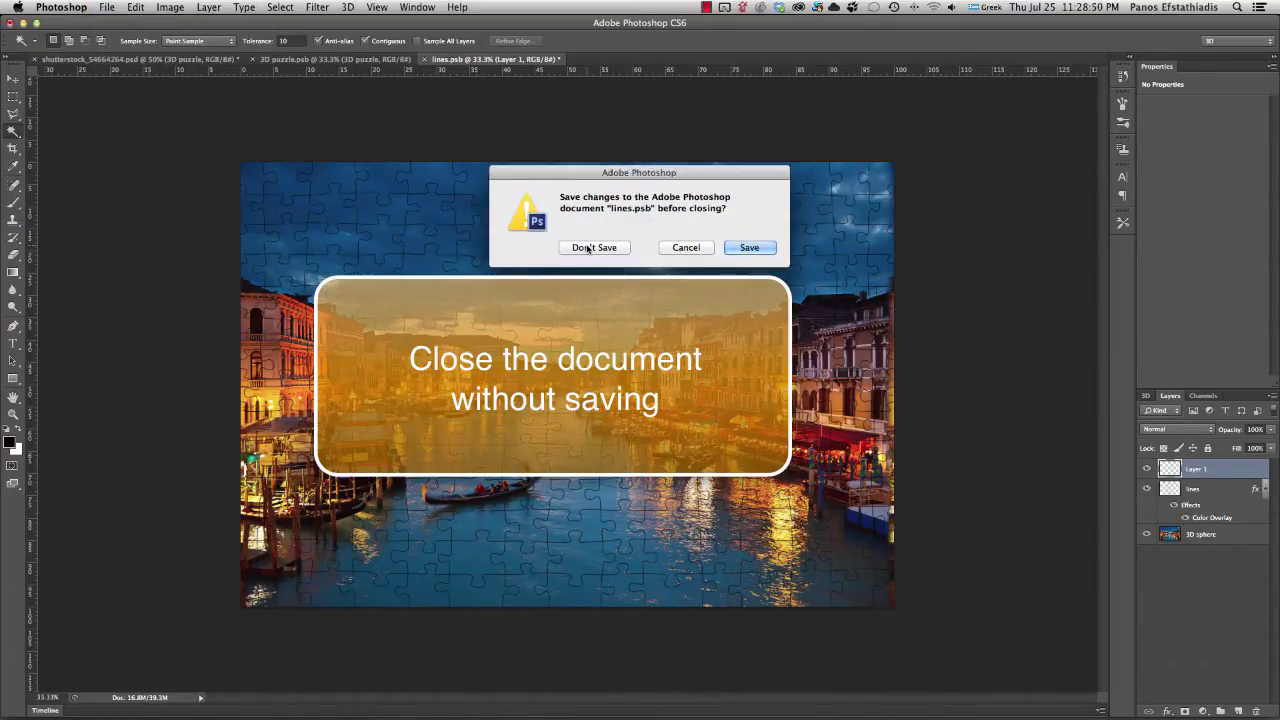
click(591, 247)
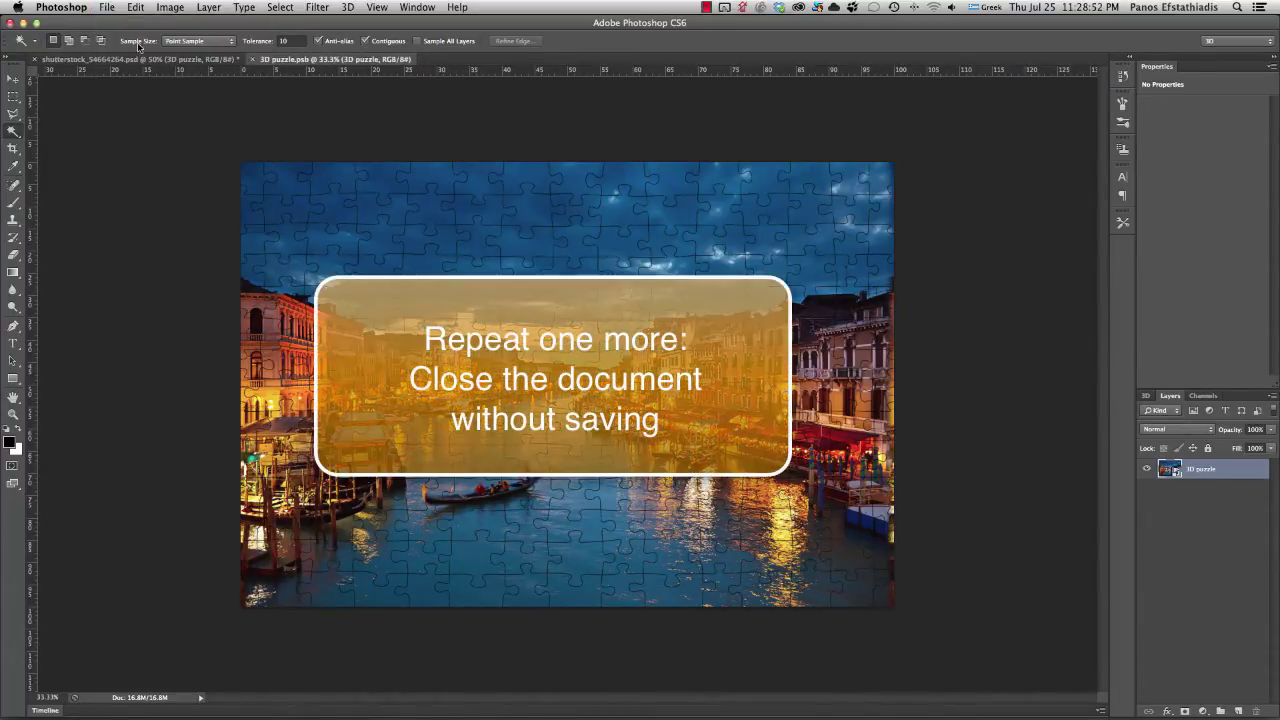
click(107, 8)
click(149, 113)
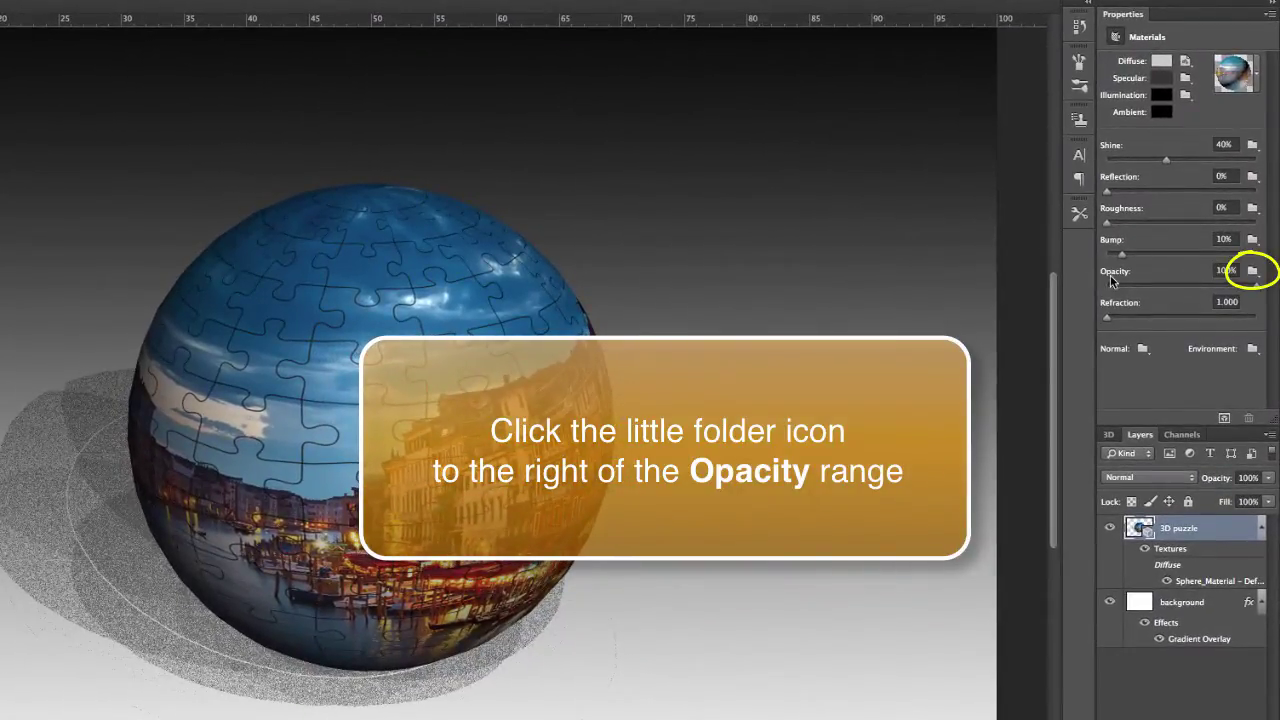
Add a new blank Opacity texture to Sphere_Material and open it for editing.
click(1252, 271)
click(1226, 285)
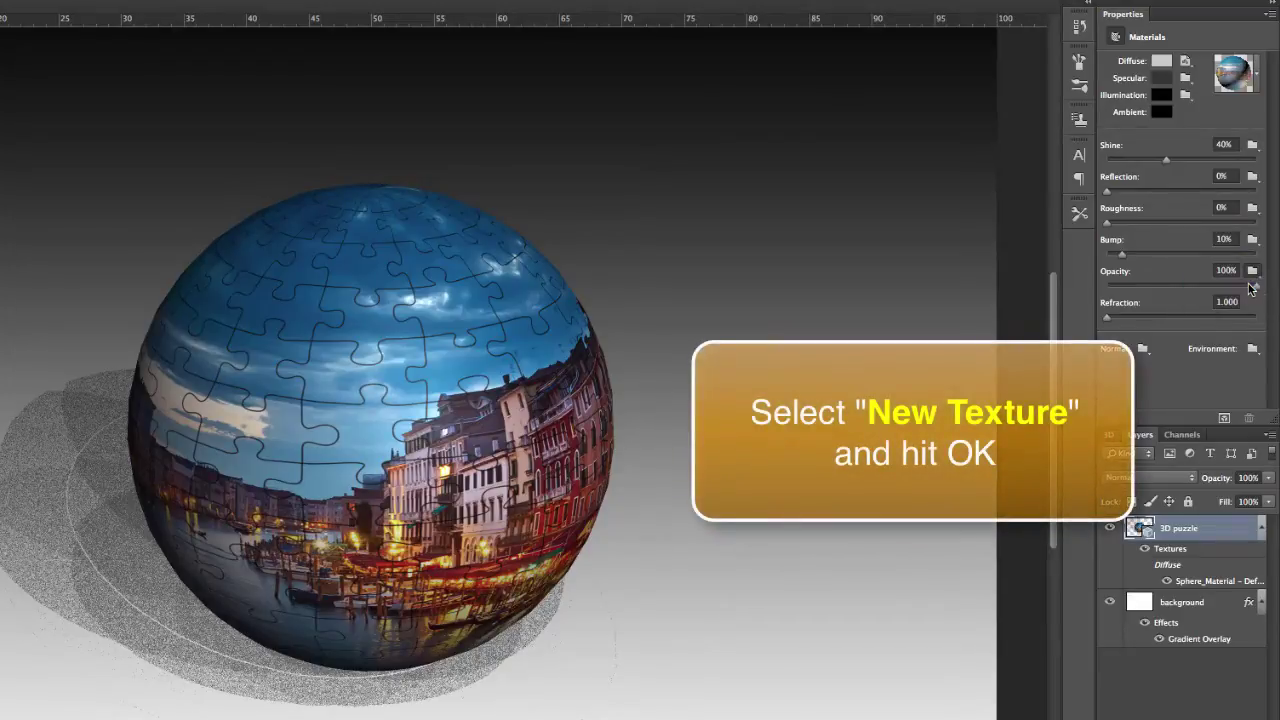
click(640, 254)
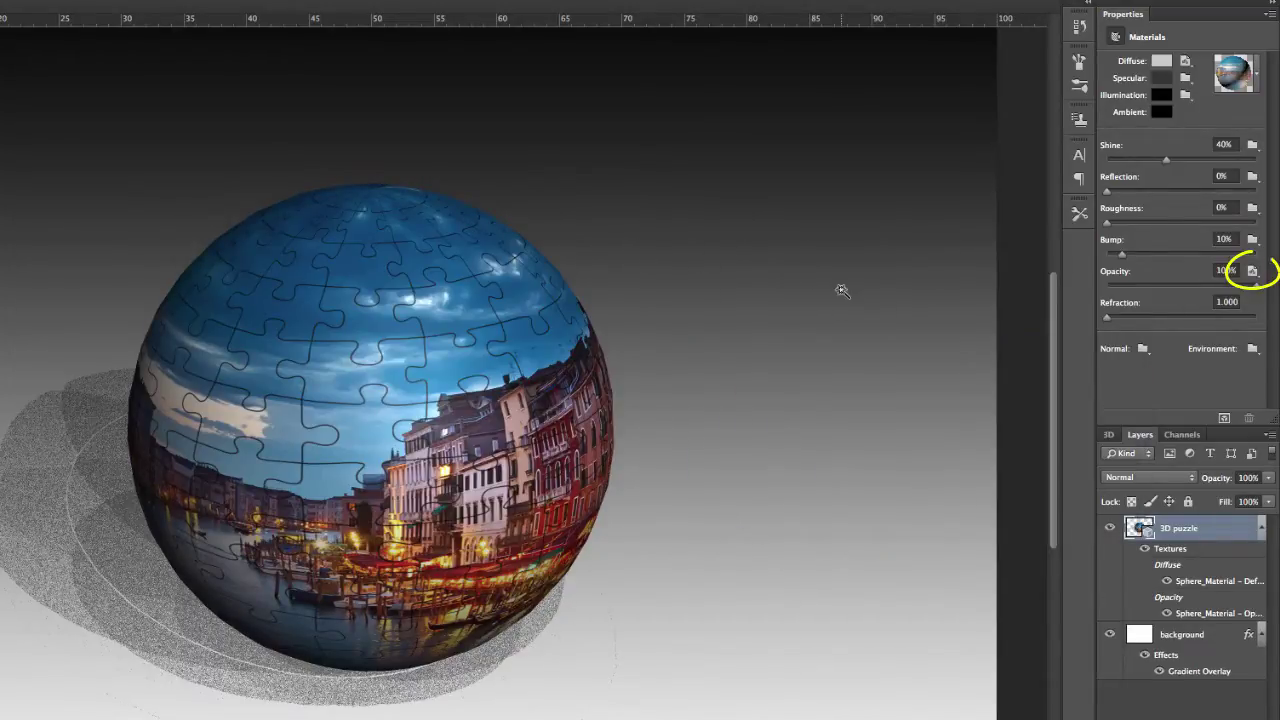
click(1252, 271)
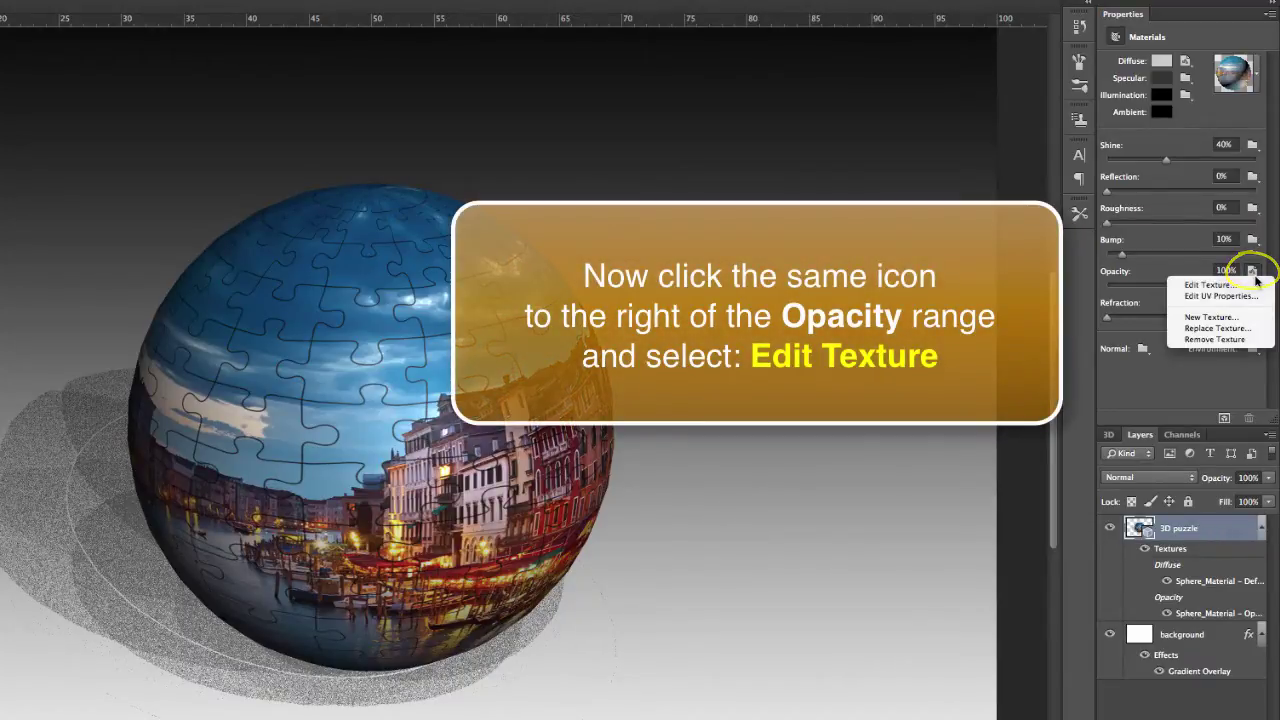
click(1240, 286)
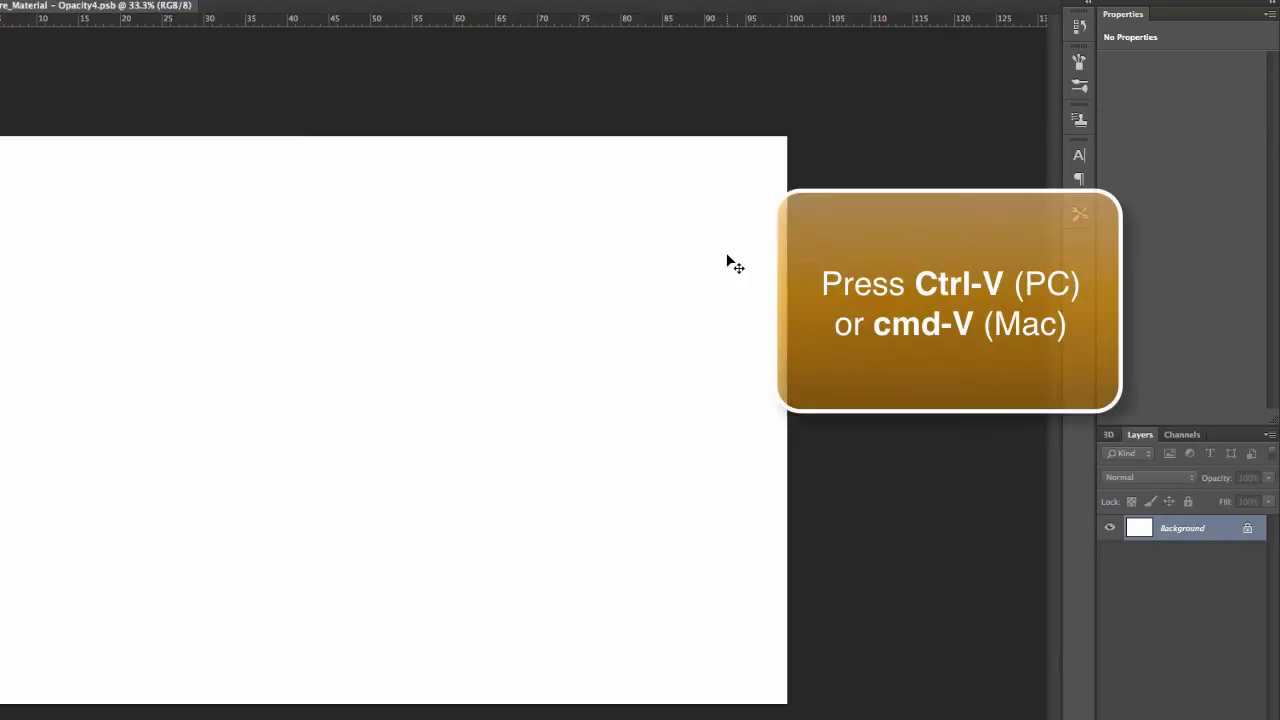
Paste the black puzzle-piece shapes into the opacity texture, then close and save it.
key(ctrl+v)
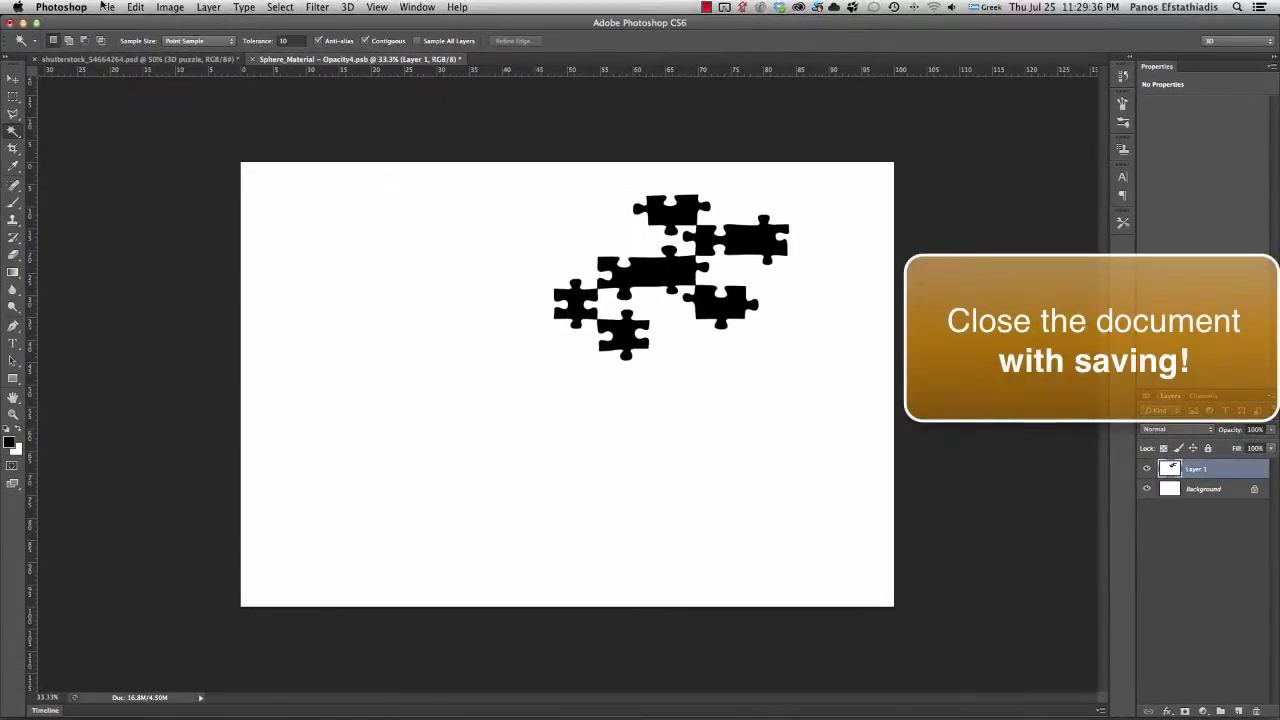
click(106, 7)
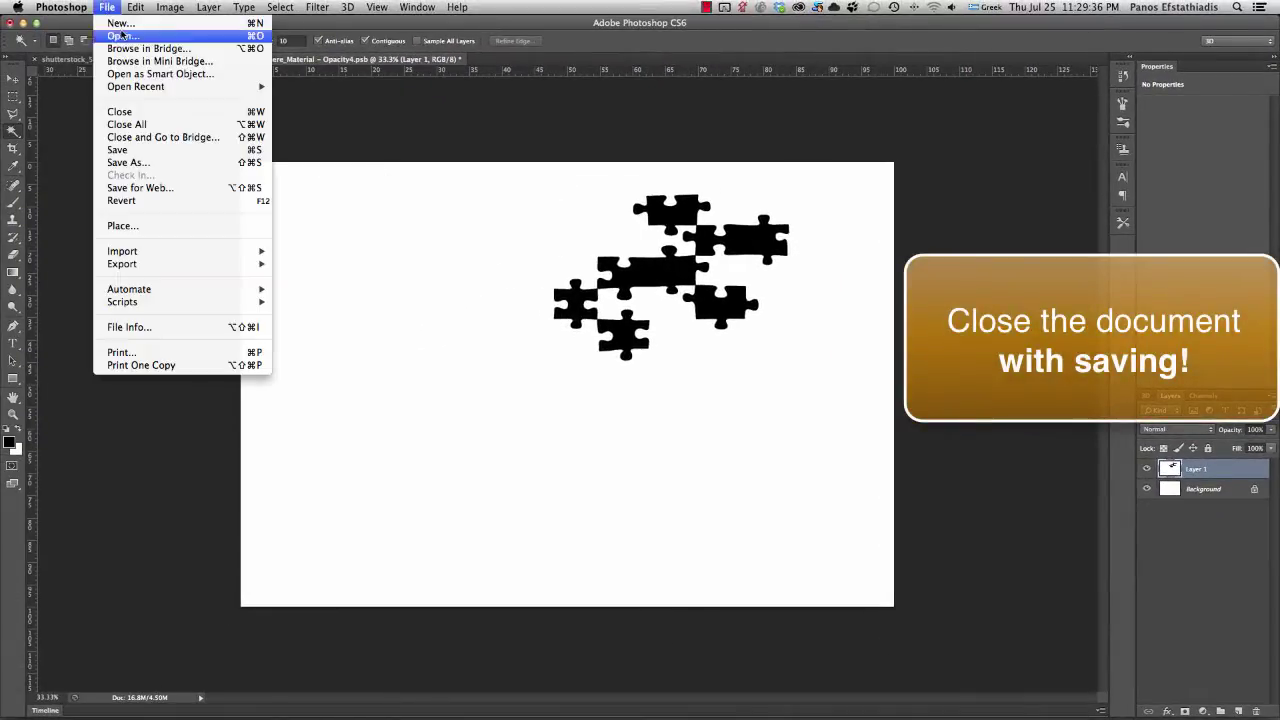
click(155, 112)
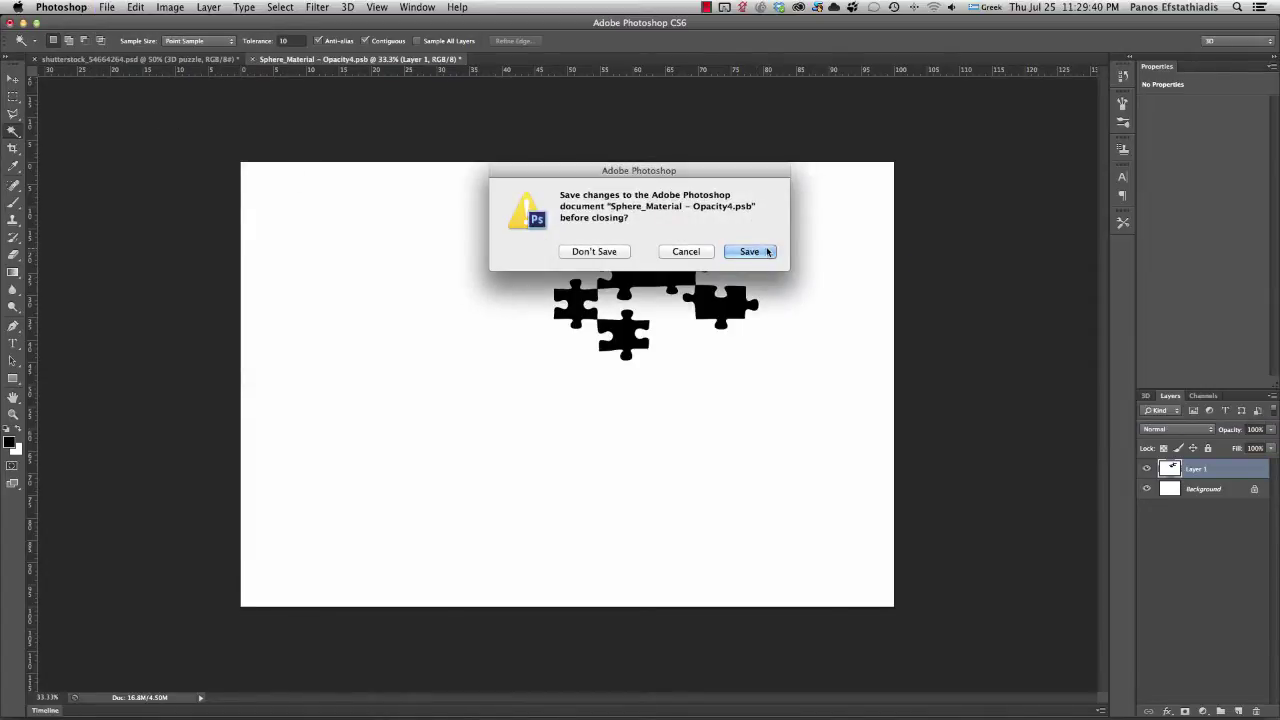
click(753, 254)
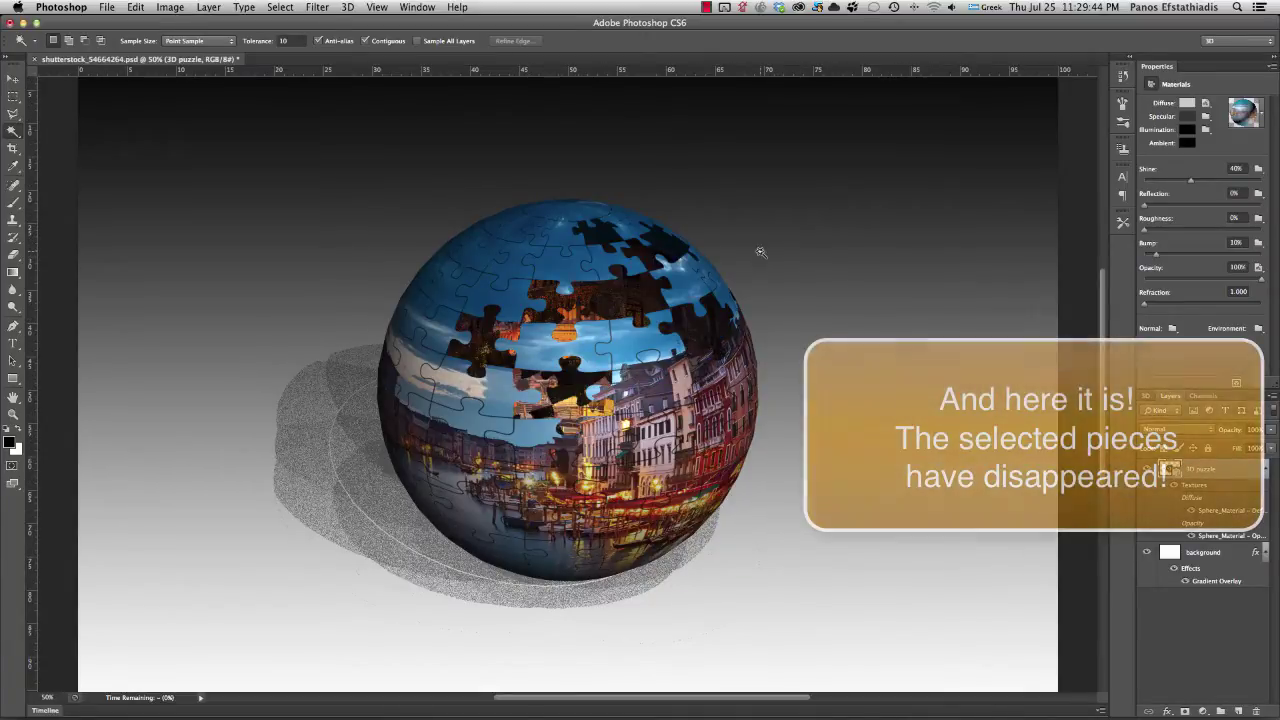
Orbit the Current View camera upward to look down on the sphere's see-through gaps.
key(v)
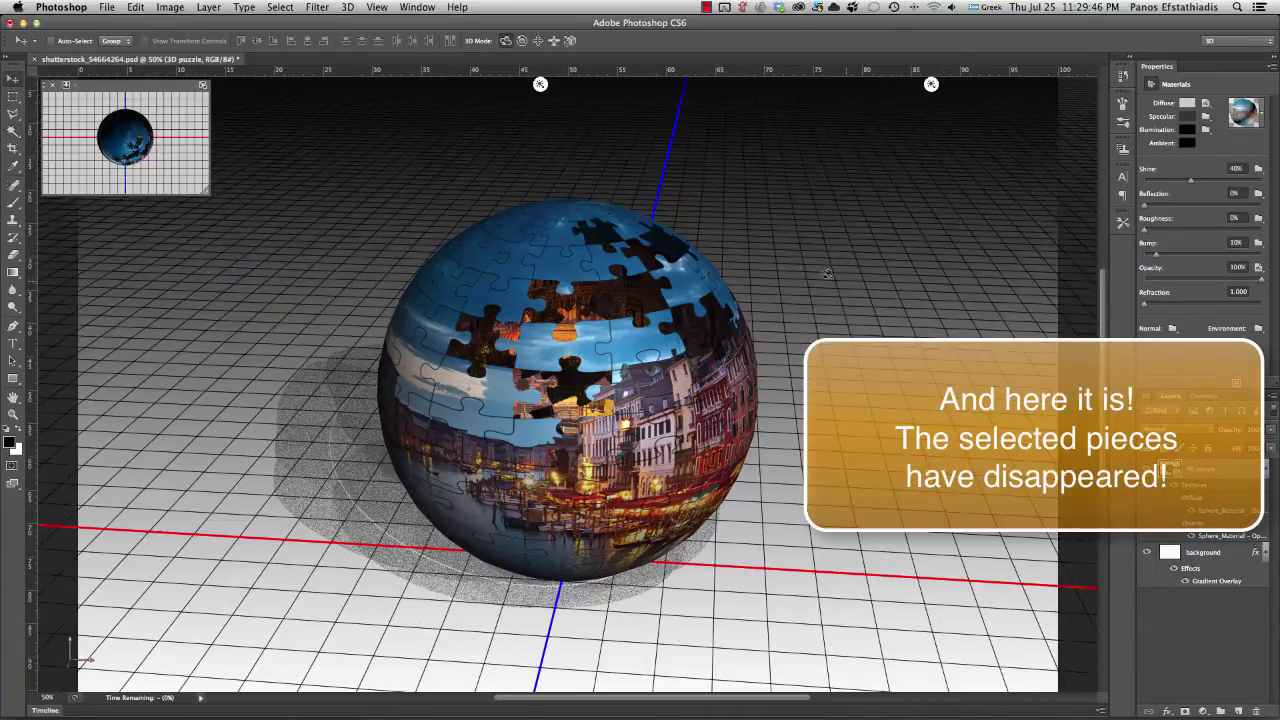
click(1155, 398)
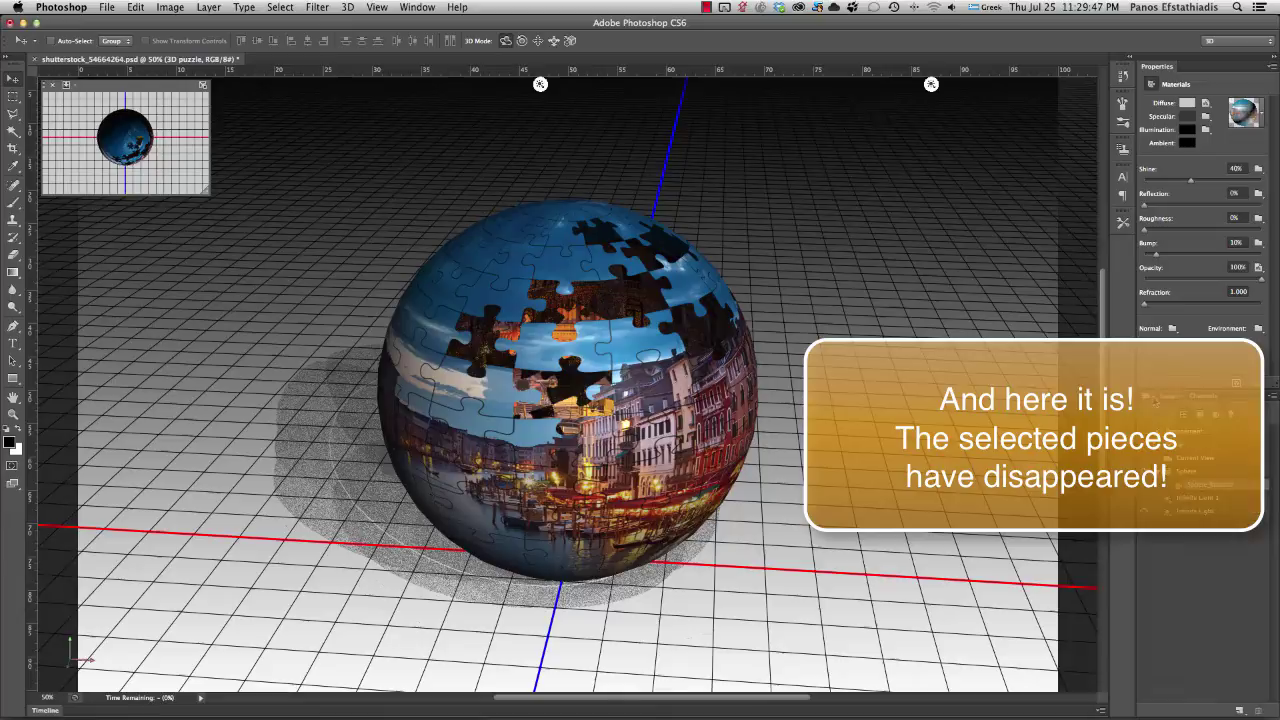
click(1200, 457)
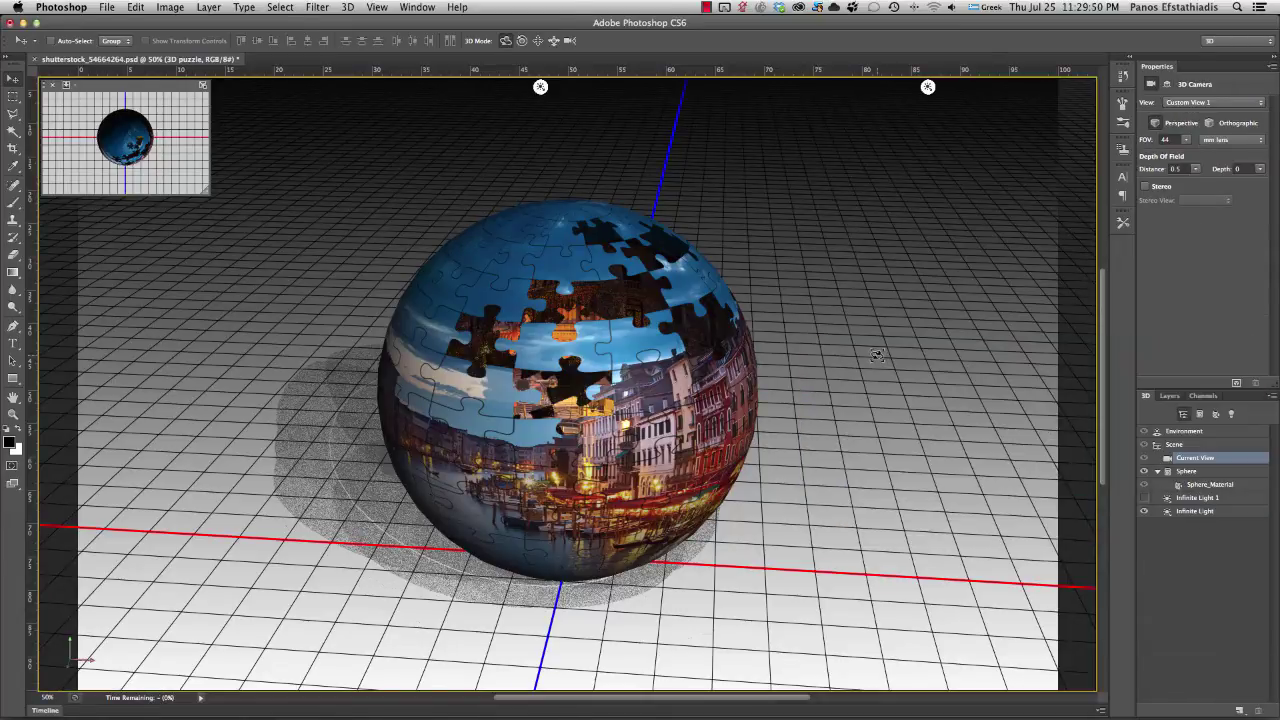
mouse_move(873, 351)
mouse_down()
mouse_move(829, 366)
mouse_move(849, 361)
mouse_up()
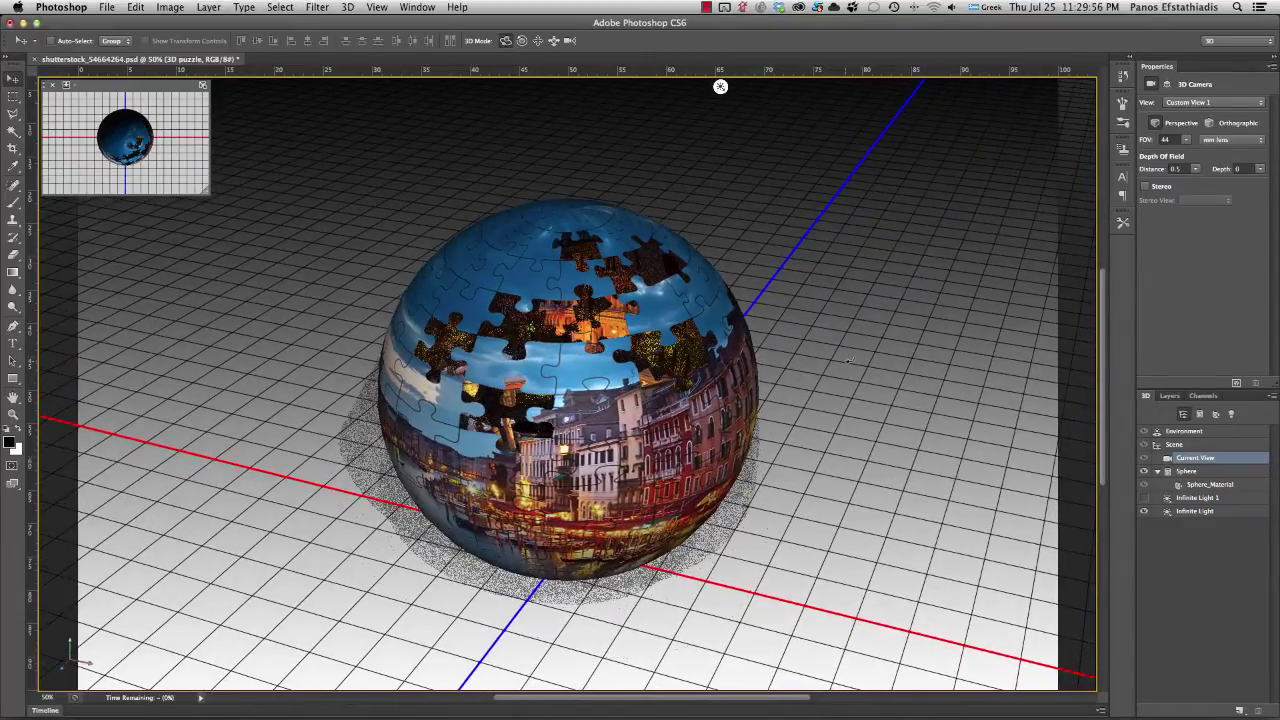
Start the final render of the puzzle sphere and its ground shadow.
click(1235, 383)
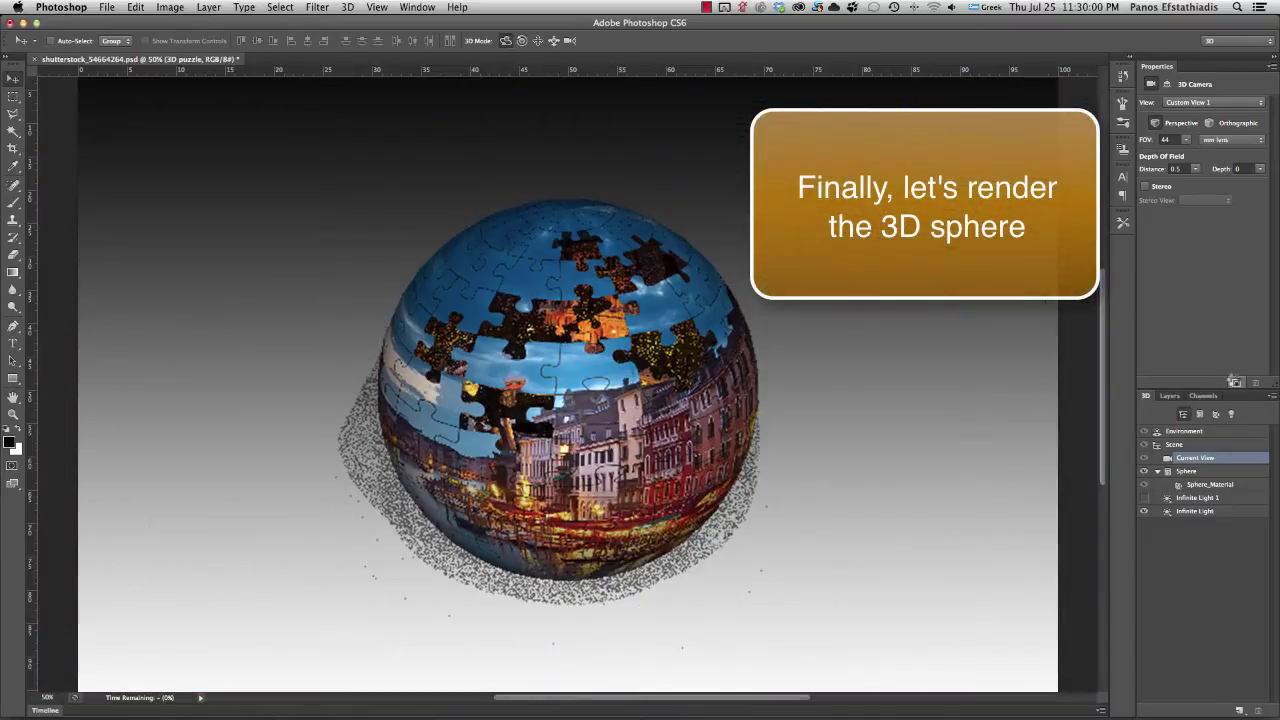